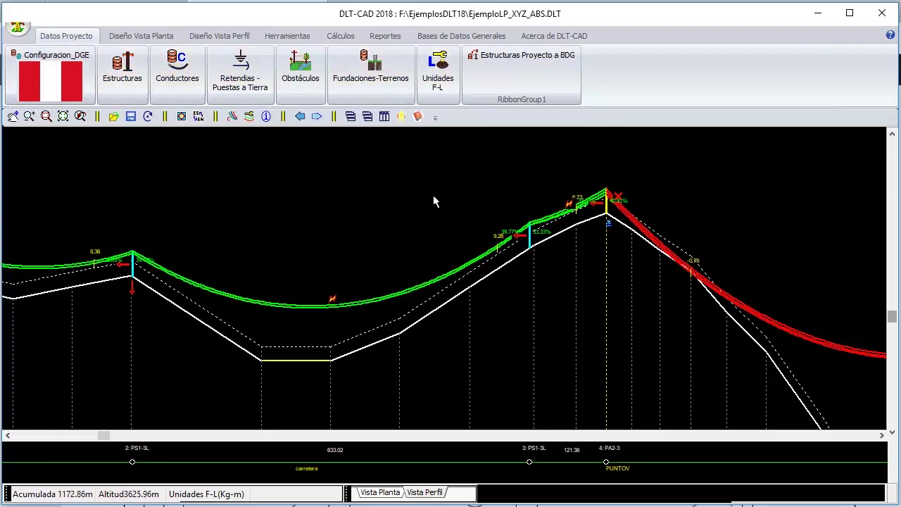
Step: Open the project's obstacle table and review all listed obstacles by code and description
left_click(306, 81)
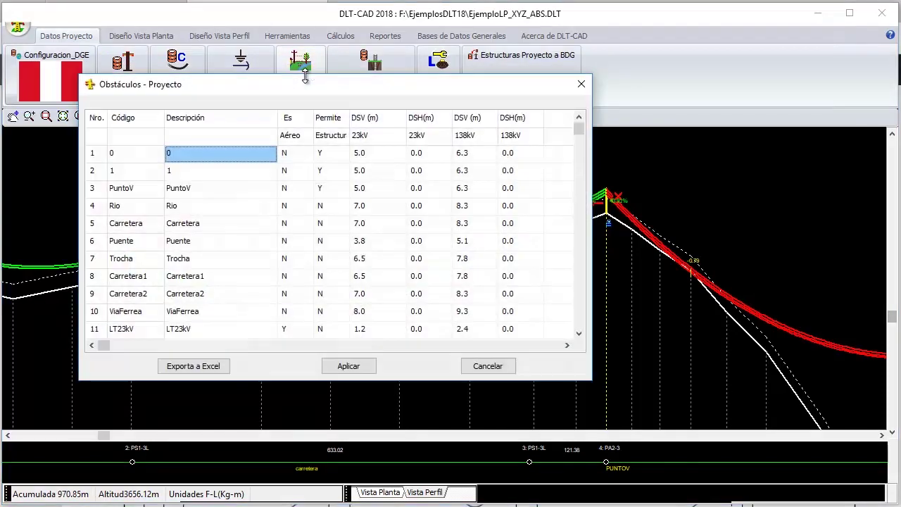
left_click(281, 230)
key("Down")
key("Down")
key("Down")
key("Down")
key("Down")
key("Down")
key("Down")
key("Down")
key("Down")
key("Down")
key("Down")
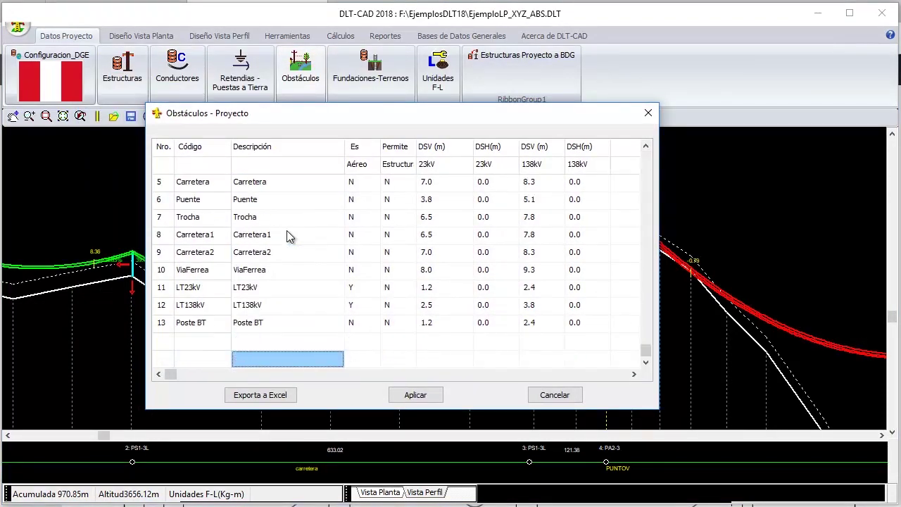
key("Up")
key("Up")
key("Up")
key("Up")
key("Up")
key("Up")
key("Up")
key("Up")
key("Up")
key("Up")
key("Up")
key("Up")
key("Down")
key("Down")
key("Down")
key("Down")
key("Down")
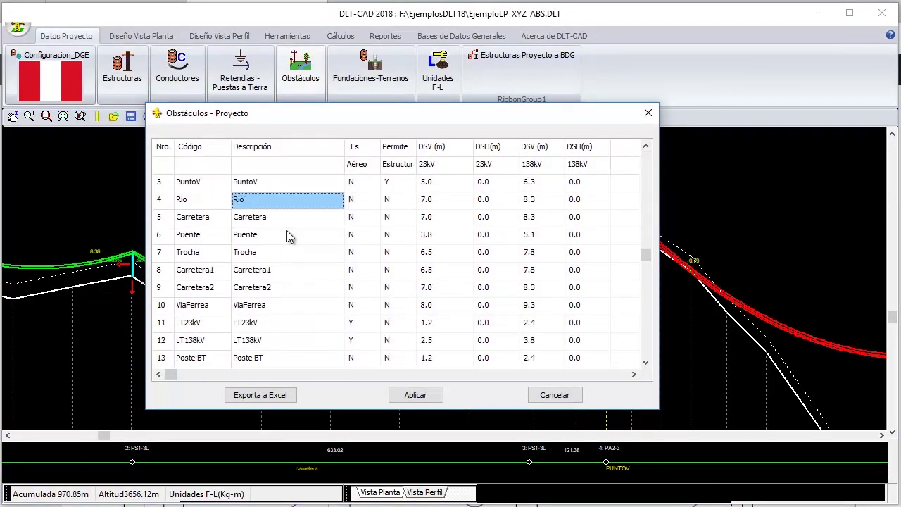
key("Down")
key("Down")
key("Down")
key("Down")
key("Down")
key("Down")
key("Up")
key("Up")
key("Up")
key("Up")
key("Up")
key("Up")
key("Up")
key("Up")
key("Up")
key("Up")
key("Up")
key("Up")
key("Up")
Step: Examine the vertical and horizontal safety distances (DSV, DSH) for 23kV in the obstacle table
left_click(433, 183)
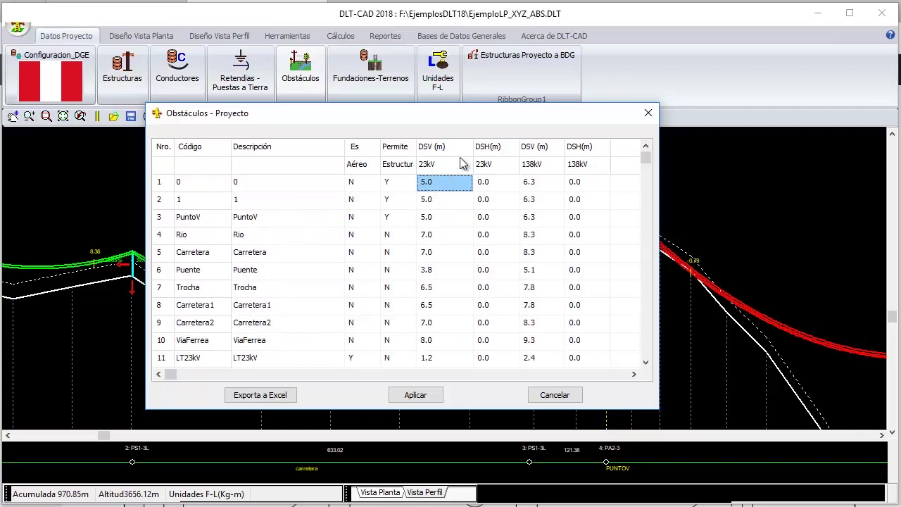
key("Right")
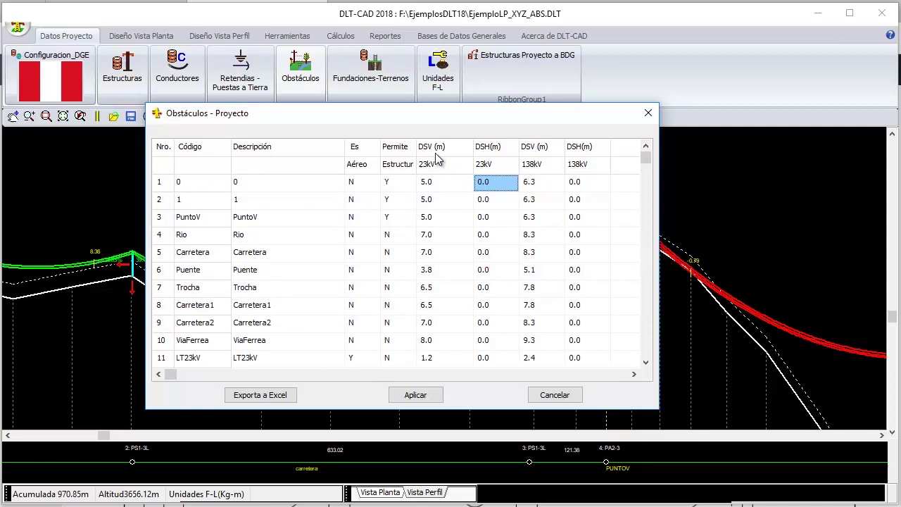
key("Left")
left_click(430, 199)
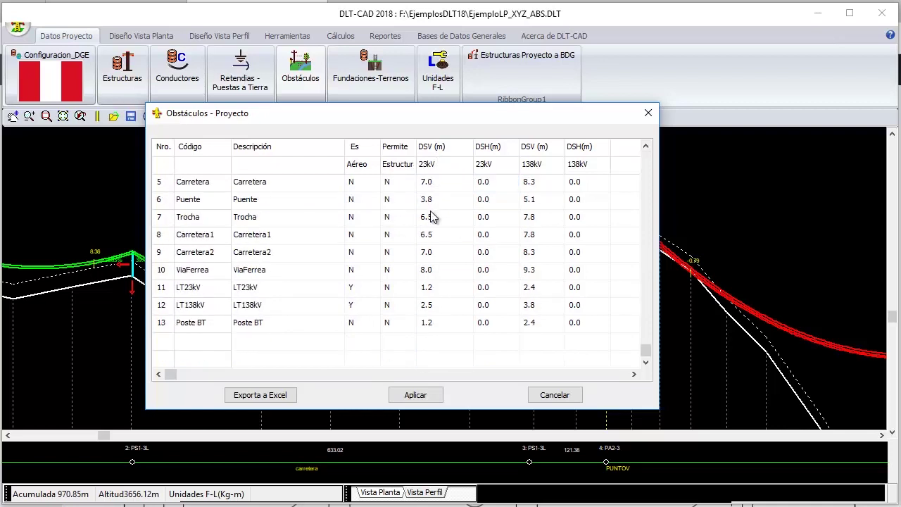
left_click(434, 204)
left_click(439, 224)
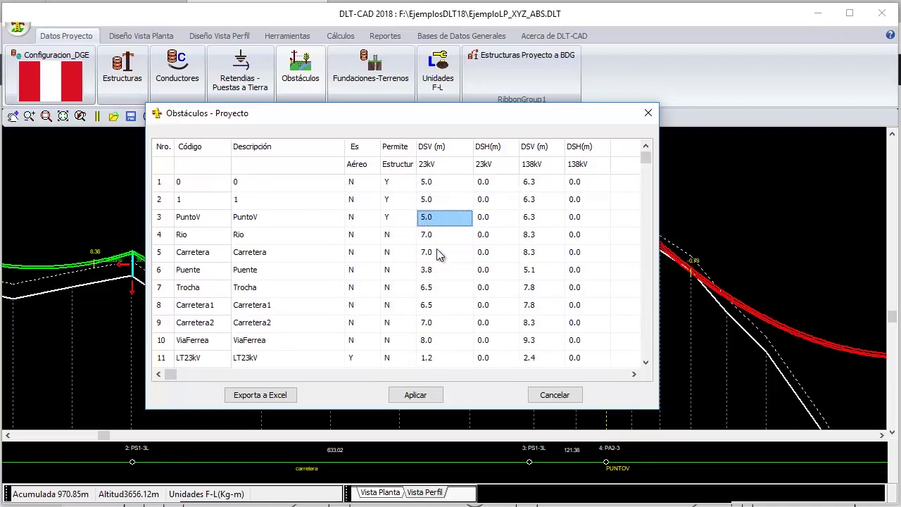
left_click(440, 252)
Step: Examine the DSV and DSH safety distances for 138kV, and close the obstacle table without applying
left_click(538, 184)
left_click(588, 185)
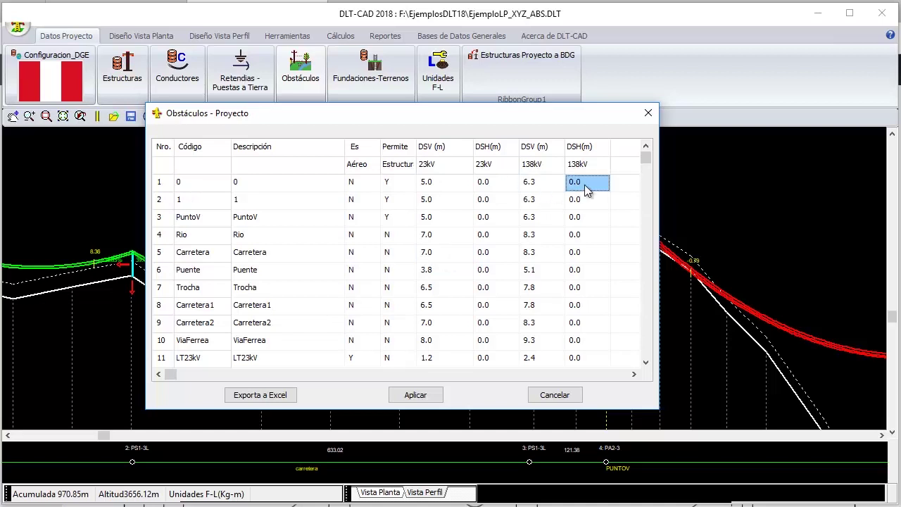
left_click(545, 203)
left_click(539, 186)
left_click(570, 184)
left_click(544, 187)
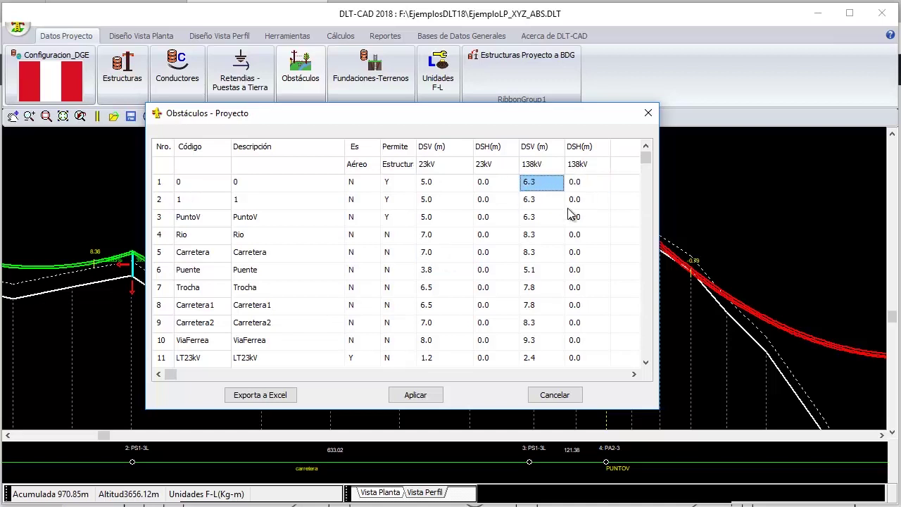
left_click(539, 236)
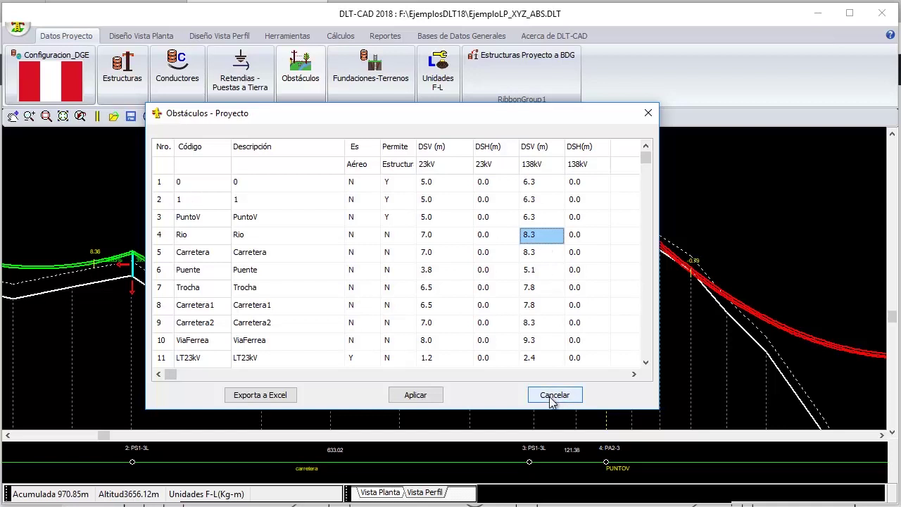
left_click(540, 186)
left_click(546, 396)
Step: Set the line's voltage level to 23kV in the profile design's general configuration and accept it
left_click(219, 36)
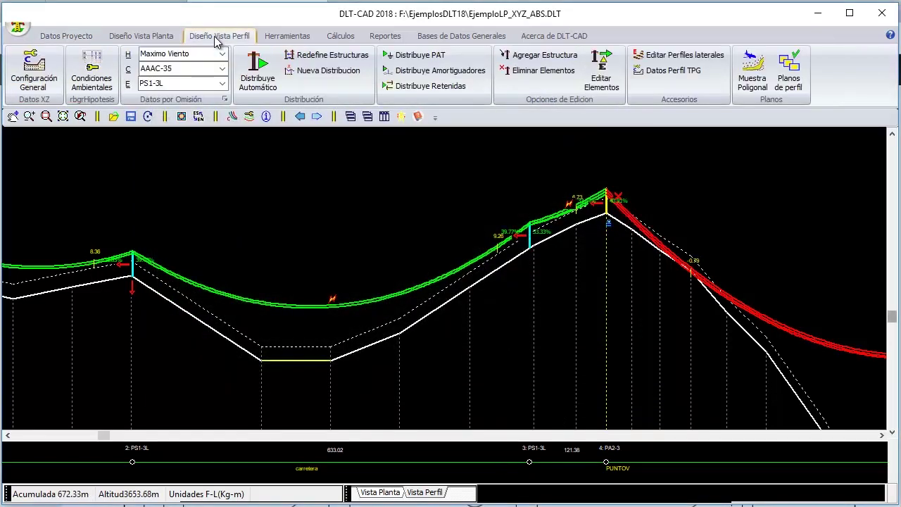
left_click(33, 71)
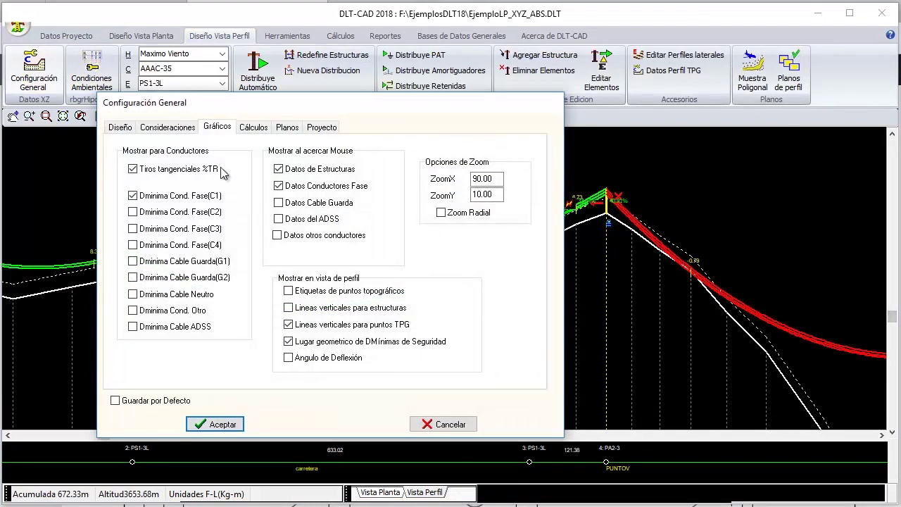
left_click(126, 128)
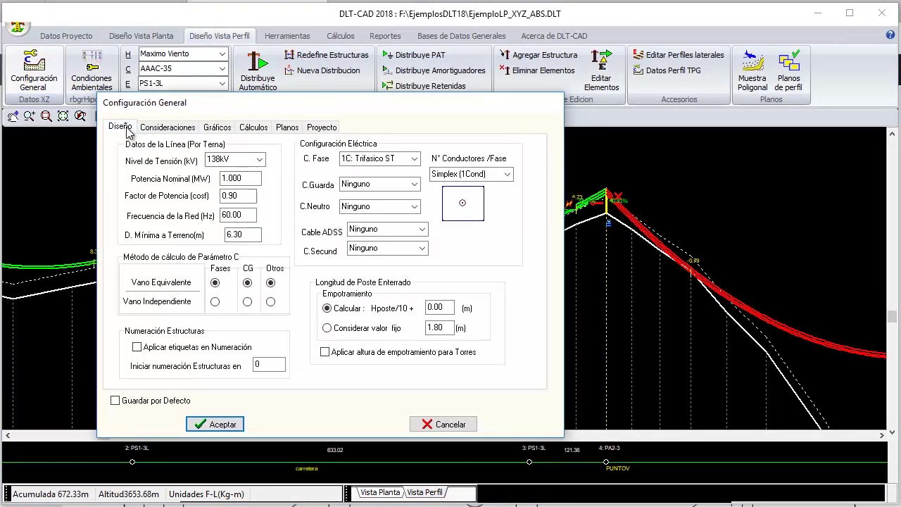
left_click(259, 159)
left_click_drag(261, 209, 260, 178)
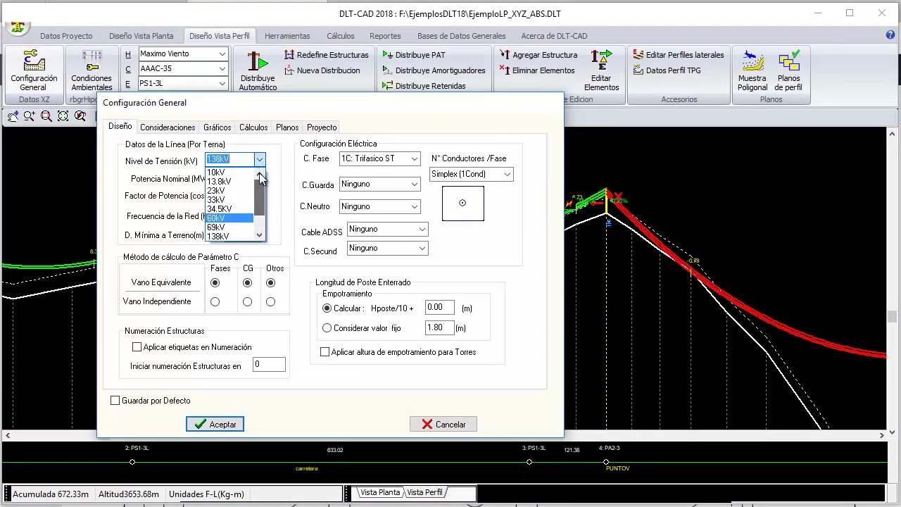
left_click(232, 190)
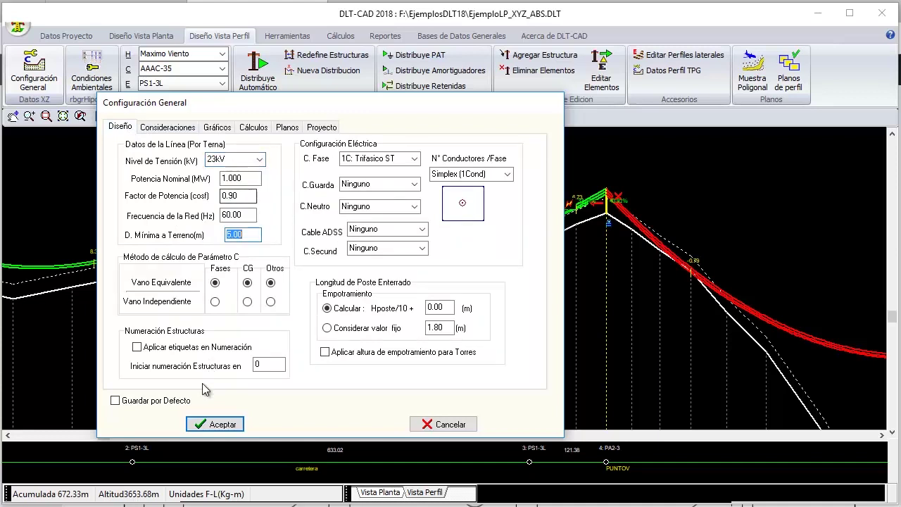
left_click(212, 425)
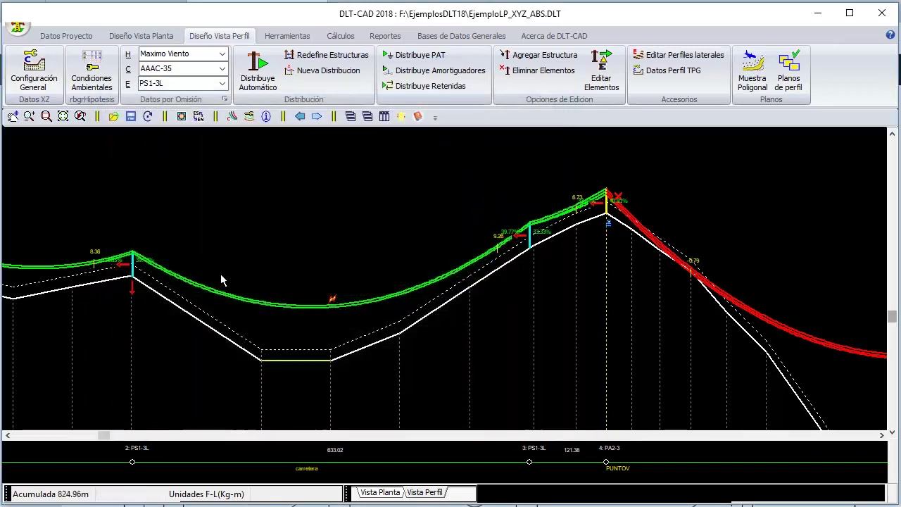
Step: Reopen the project's obstacle table and compare the DSV and DSH columns for the project's voltage level
left_click(80, 39)
left_click(296, 79)
left_click(430, 193)
left_click(461, 190)
left_click(505, 197)
left_click(500, 212)
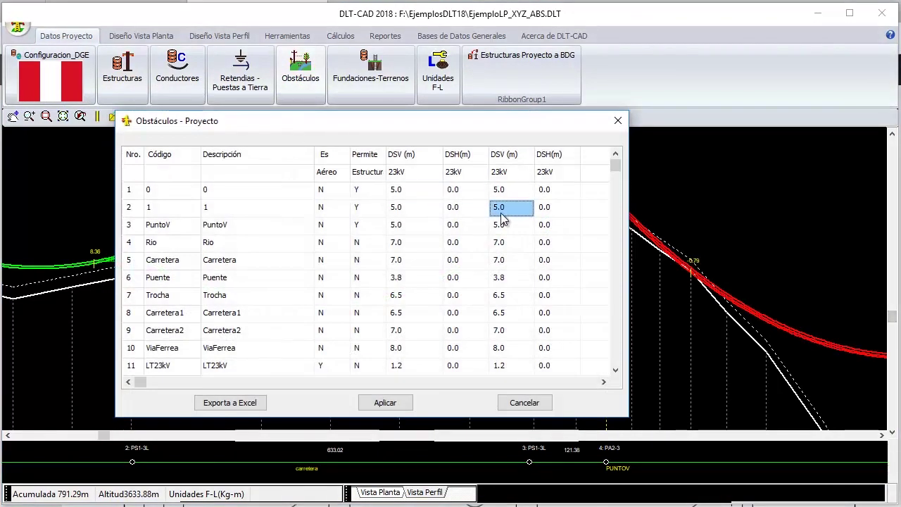
left_click(501, 190)
left_click(499, 212)
Step: Check the second 23kV DSV column through all obstacles and apply the project obstacle table
key("Down")
key("Down")
key("Down")
key("Down")
key("Down")
key("Down")
key("Down")
key("Down")
key("Down")
key("Down")
key("Down")
key("Down")
key("Up")
key("Up")
key("Up")
key("Up")
key("Up")
key("Up")
key("Up")
key("Up")
key("Up")
key("Up")
key("Up")
key("Up")
key("Up")
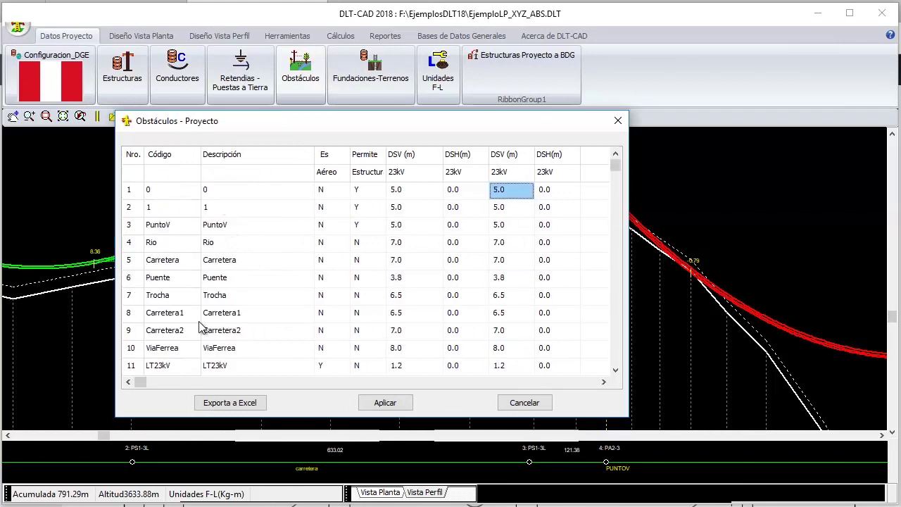
left_click(385, 402)
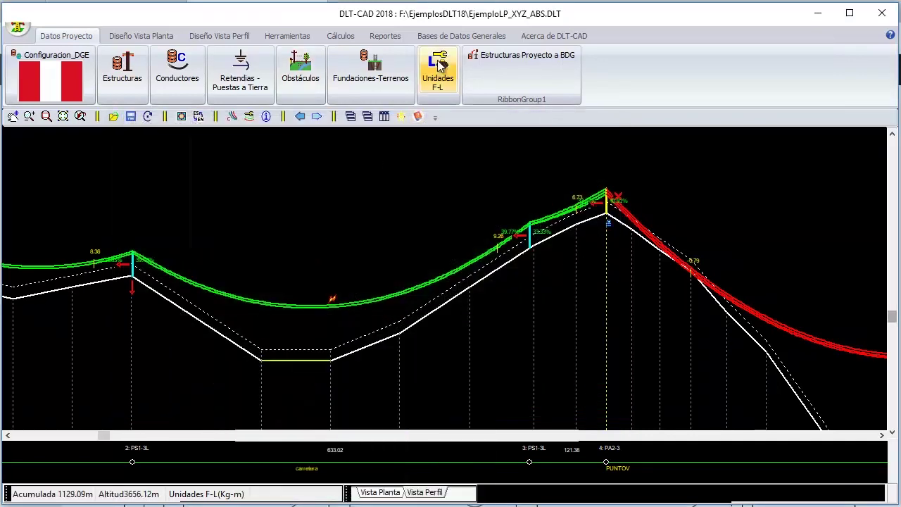
Step: Open the general obstacle database and examine the DSV and DSH distances for every voltage level up to 750kV
left_click(454, 38)
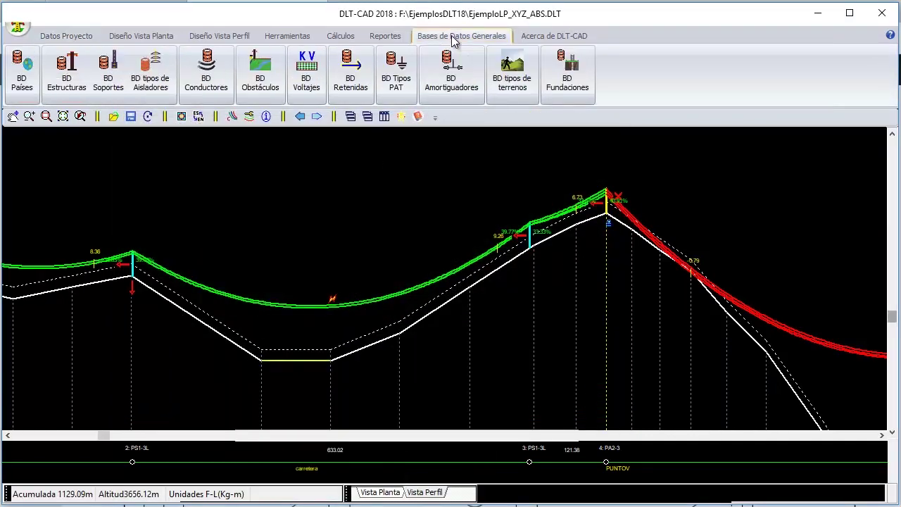
left_click(266, 83)
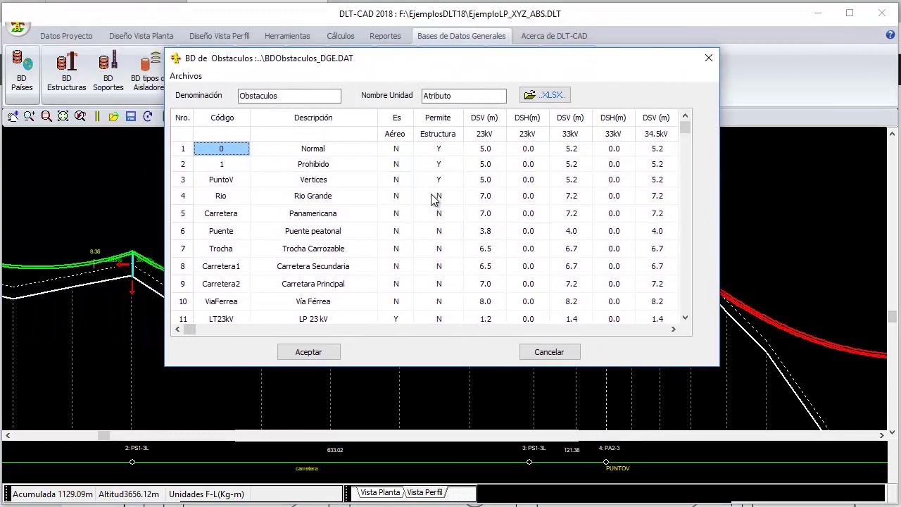
left_click(485, 180)
key("Right")
key("Right")
key("Right")
key("Right")
key("Right")
key("Right")
key("Right")
key("Right")
key("Right")
key("Right")
key("Right")
key("Right")
key("Right")
key("Right")
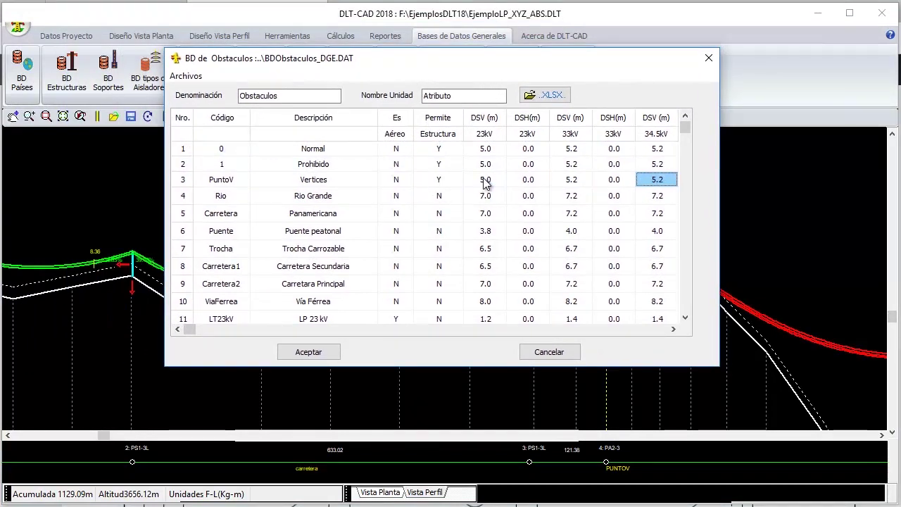
key("Right")
key("Right")
key("Right")
key("Right")
key("Right")
key("Right")
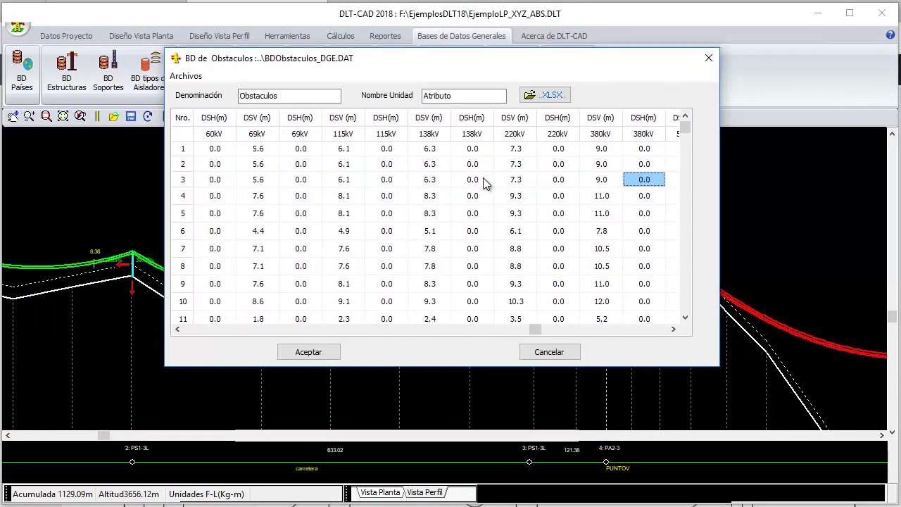
key("Right")
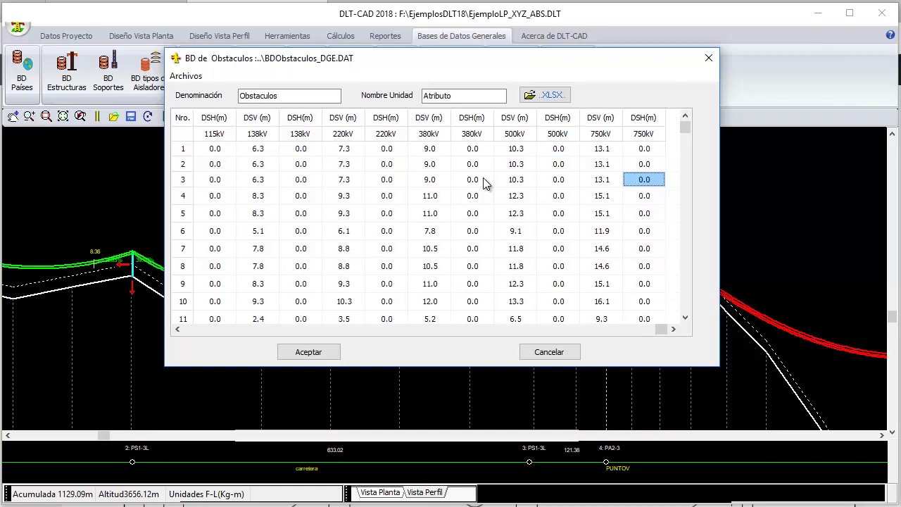
Step: Look back across the voltage columns of the obstacle database to the code of the PuntoV row
key("Left")
key("Left")
key("Left")
key("Left")
key("Left")
key("Left")
key("Left")
key("Left")
key("Left")
key("Left")
key("Left")
key("Left")
key("Left")
key("Left")
key("Left")
key("Left")
key("Left")
key("Left")
key("Left")
key("Left")
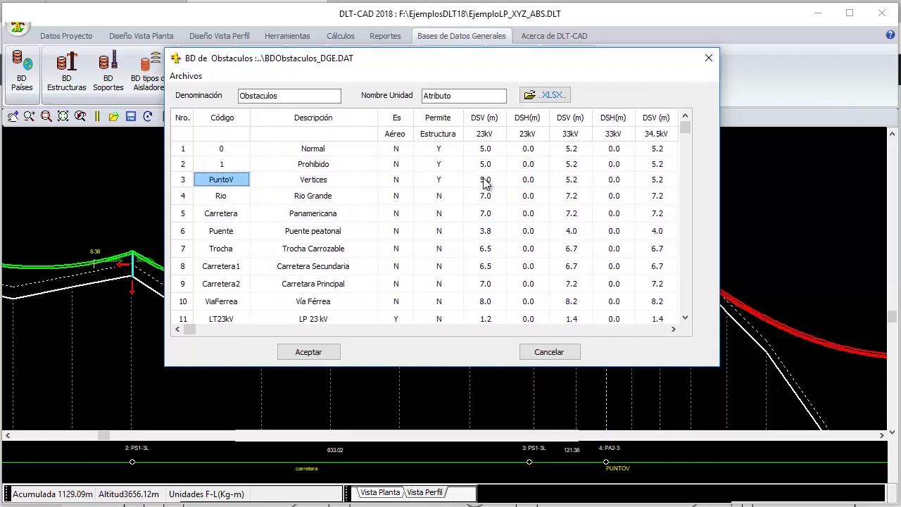
Step: Examine the DSV and DSH distances in the PuntoV row across the voltage columns up to 69kV
key("Right")
key("Right")
key("Right")
key("Right")
key("Right")
key("Right")
key("Right")
key("Right")
key("Right")
key("Right")
key("Right")
key("Right")
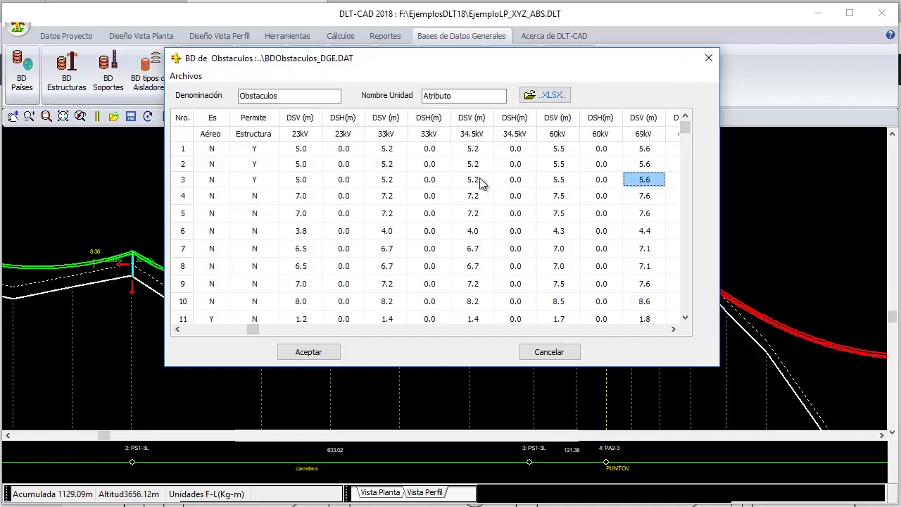
Step: Compare the 34.5kV DSV distances for several obstacles and accept the general obstacle database
left_click(482, 183)
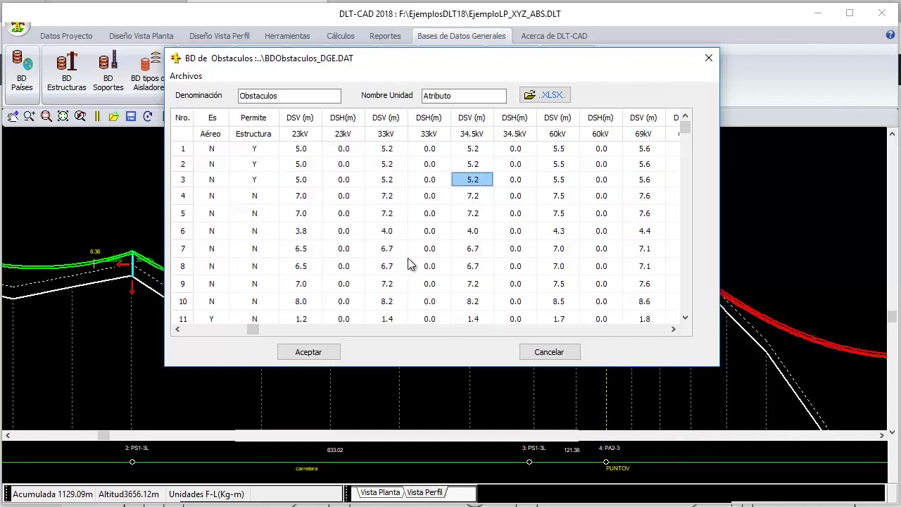
left_click(471, 234)
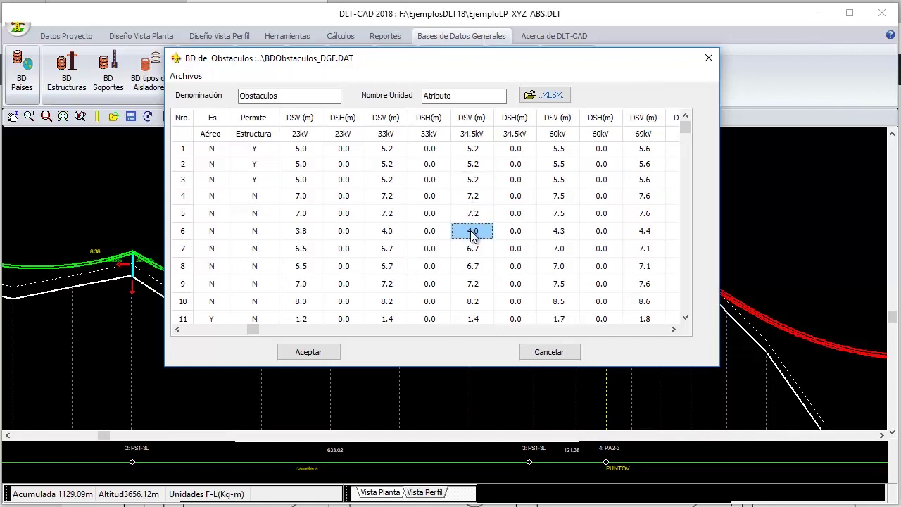
key("Up")
key("Up")
key("Up")
key("Up")
key("Up")
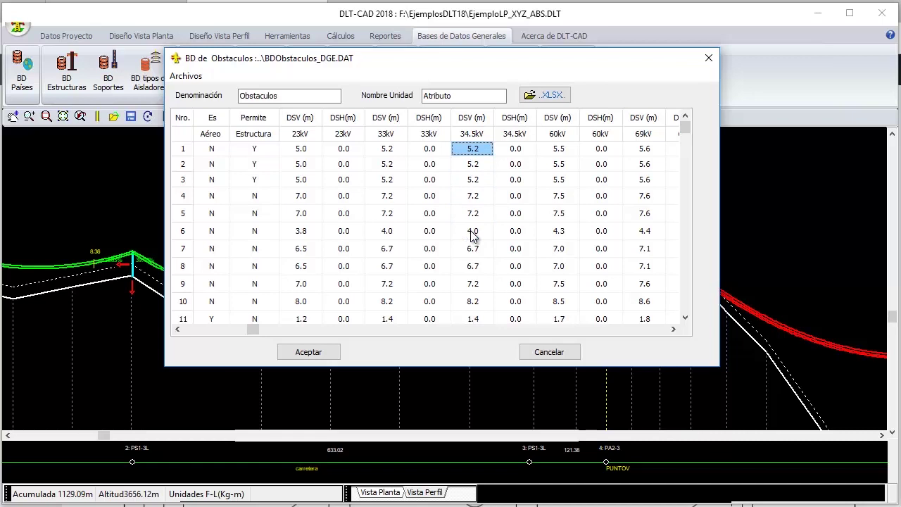
key("Down")
key("Down")
key("Down")
key("Left")
left_click(326, 353)
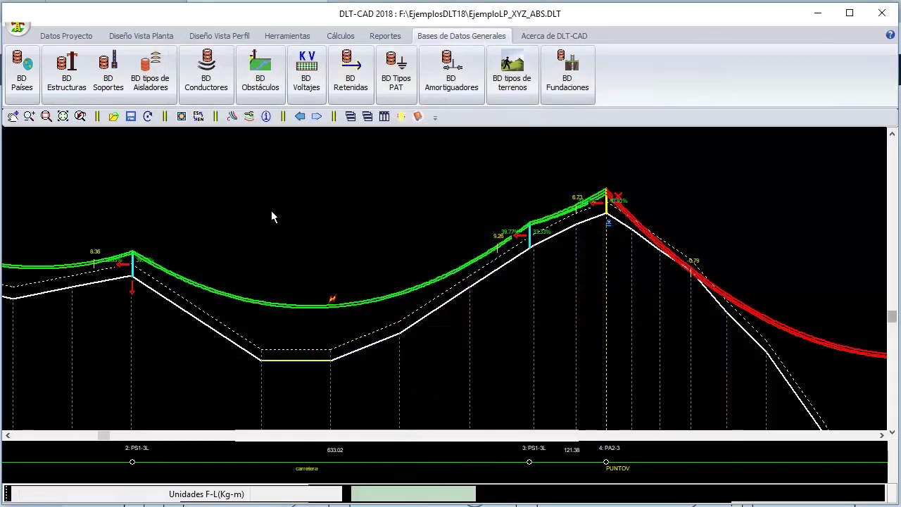
Step: Reopen the project's obstacle table and check the second 23kV DSV column from obstacle 0 down to Carretera2
left_click(76, 35)
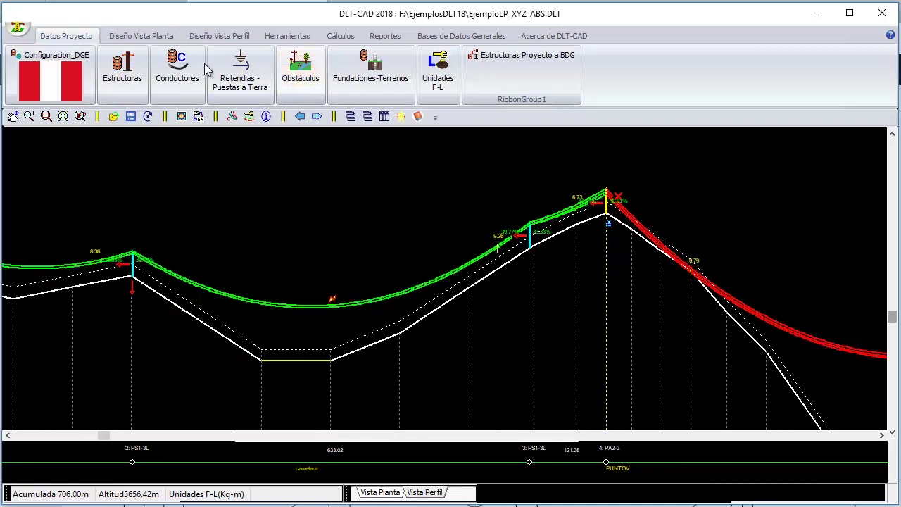
left_click(302, 76)
left_click(412, 151)
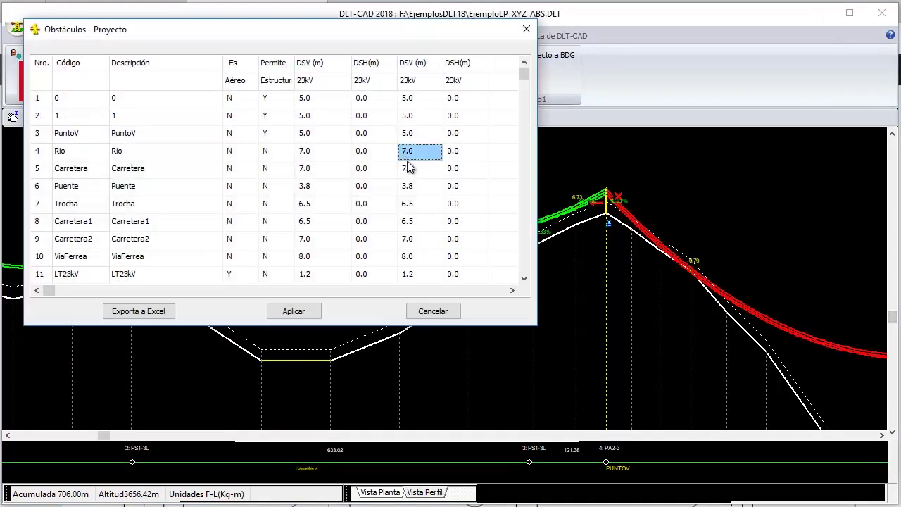
key("Up")
key("Up")
key("Up")
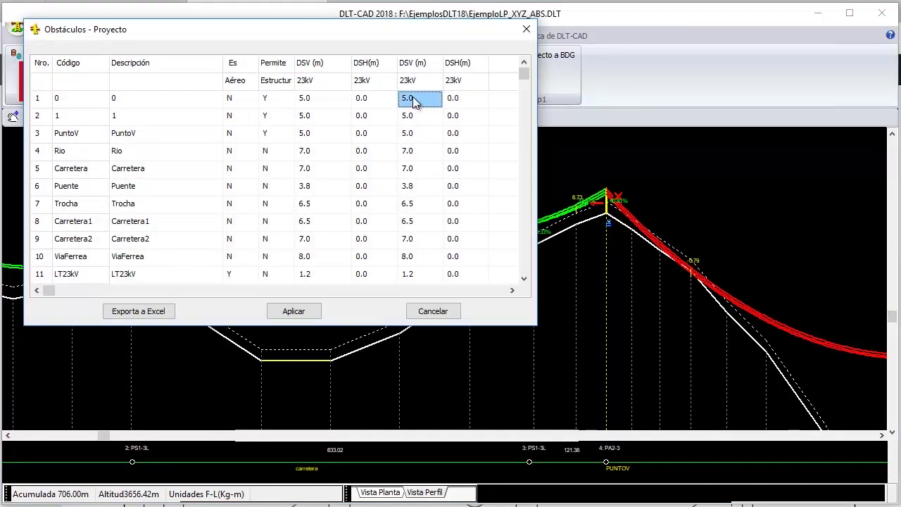
key("Down")
key("Down")
key("Down")
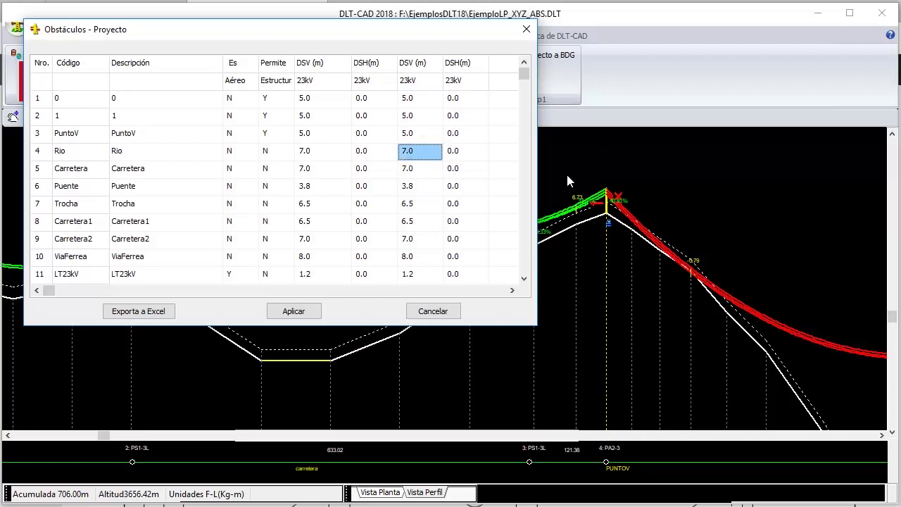
left_click(411, 240)
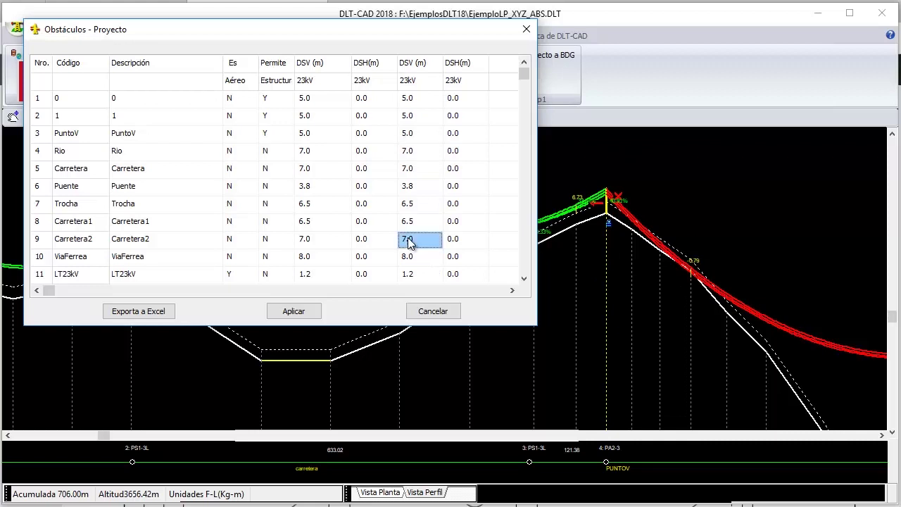
Step: Open the topographic profile points table at the start of the carretera section between supports 2 and 3
right_click(241, 212)
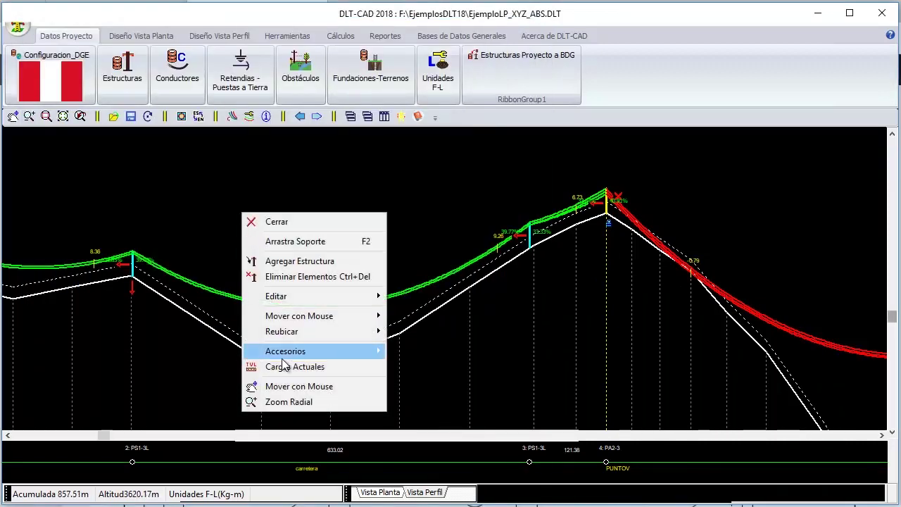
left_click(298, 386)
left_click_drag(161, 322, 604, 323)
left_click_drag(664, 335, 442, 324)
right_click(530, 314)
left_click(345, 275)
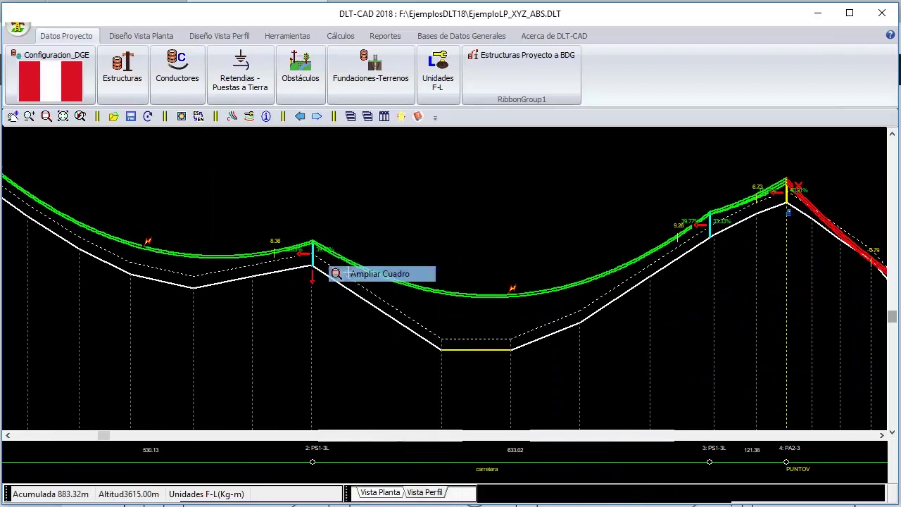
left_click_drag(285, 207, 682, 402)
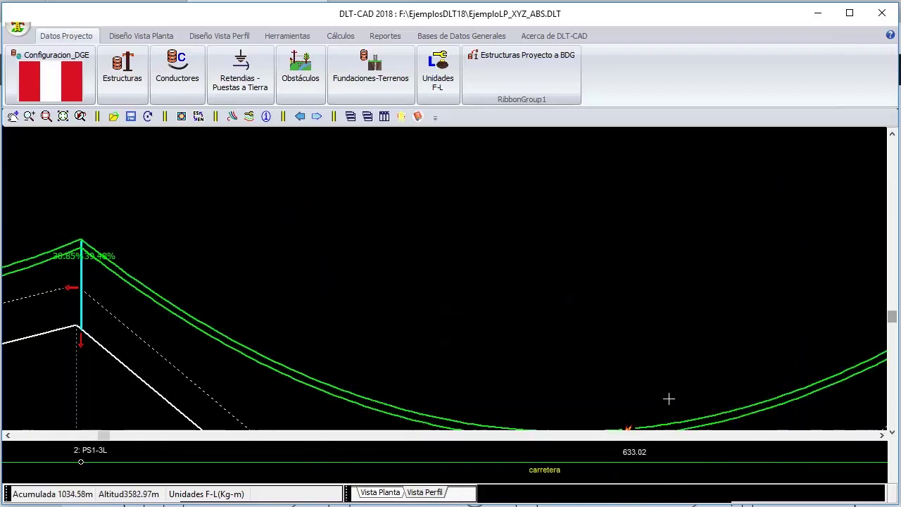
right_click(354, 288)
left_click(403, 315)
left_click_drag(495, 358, 436, 272)
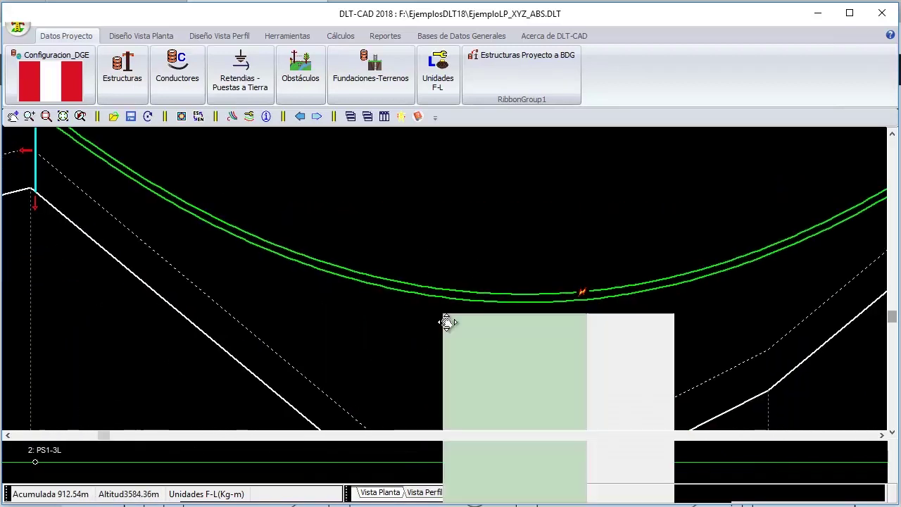
left_click_drag(397, 333, 432, 243)
right_click(321, 241)
left_click(382, 250)
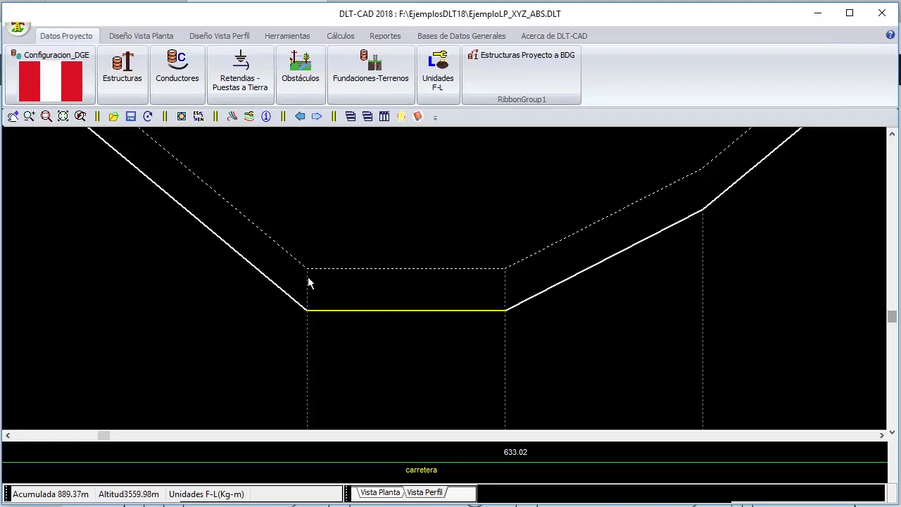
double_click(309, 321)
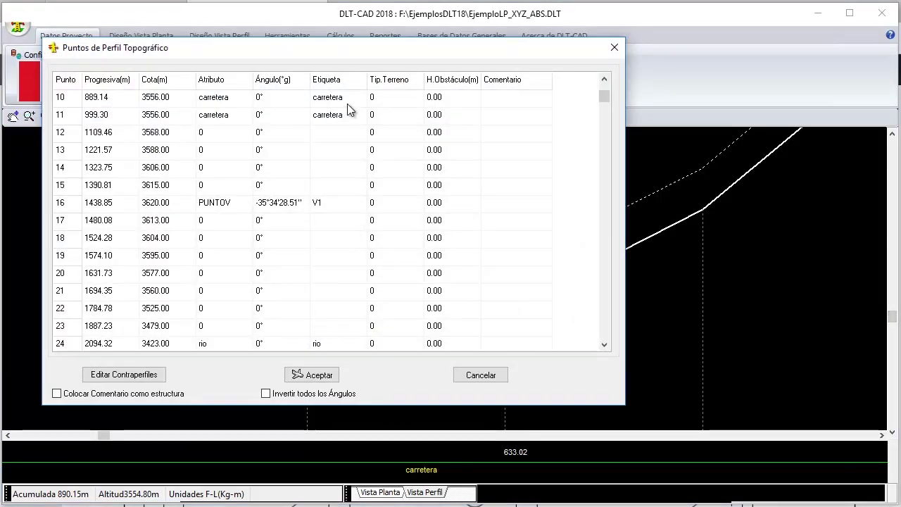
left_click_drag(370, 56, 424, 71)
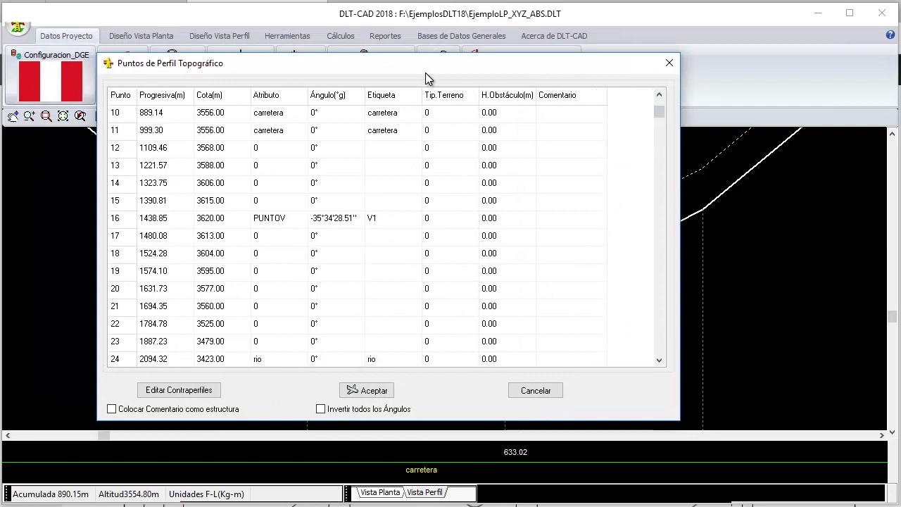
Step: Change the attribute of profile points 10 and 11 to Carretera and accept the points table
left_click_drag(282, 114, 280, 130)
left_click(281, 130)
left_click(286, 114)
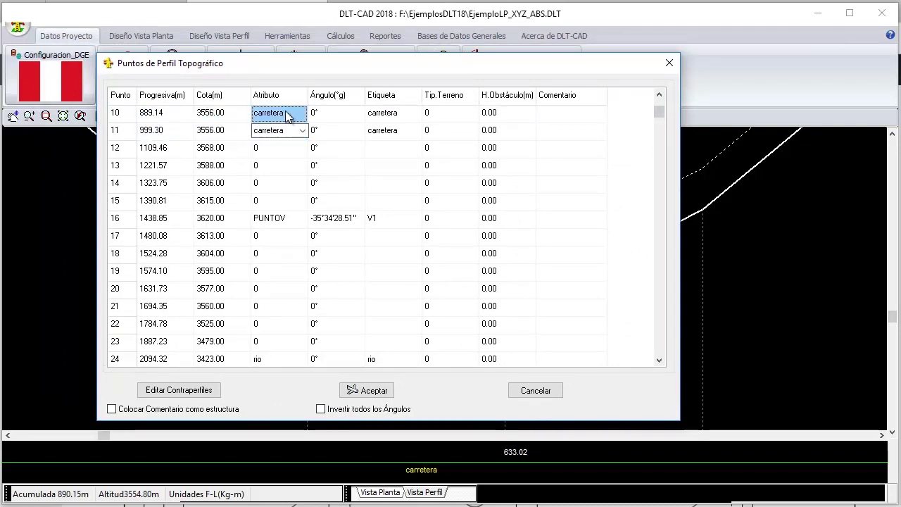
right_click(282, 132)
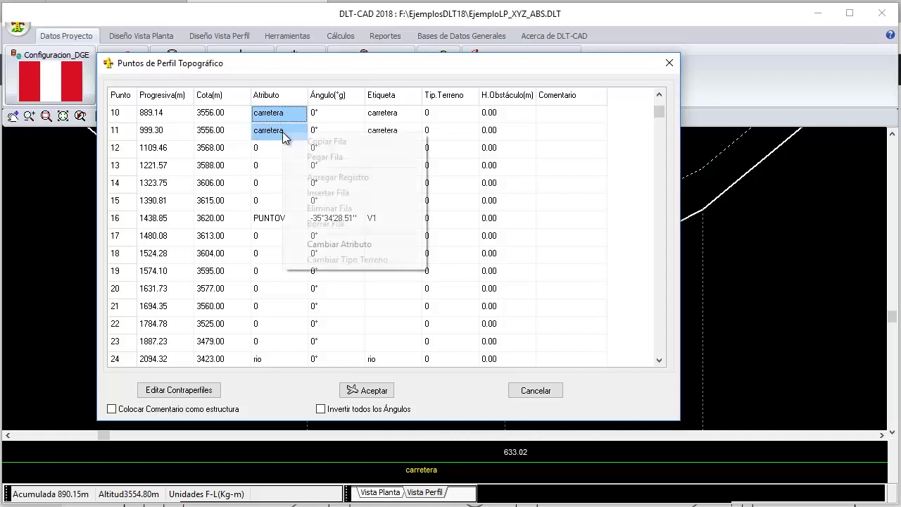
left_click(350, 242)
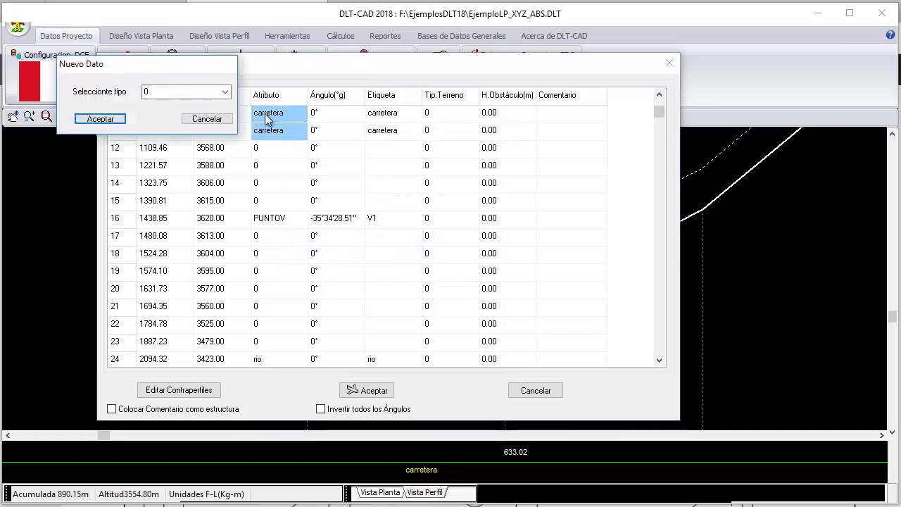
left_click(225, 92)
left_click(189, 142)
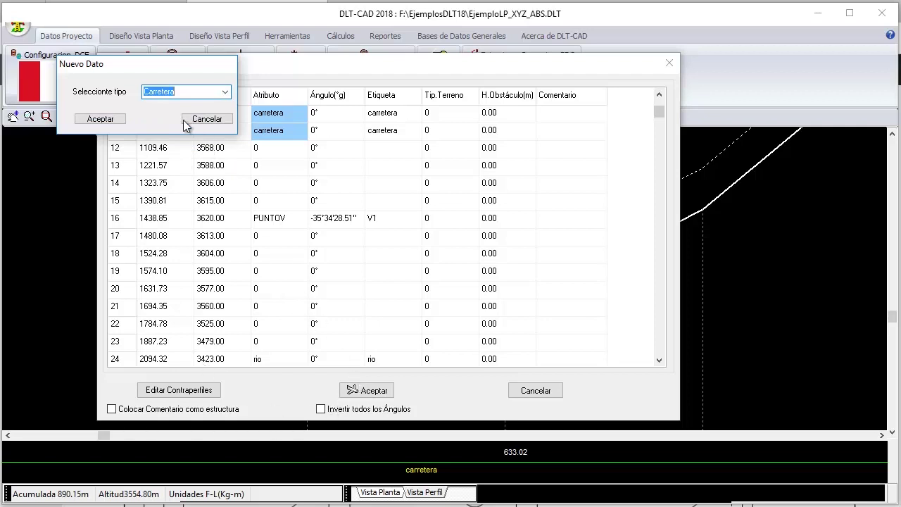
left_click(100, 118)
left_click(370, 385)
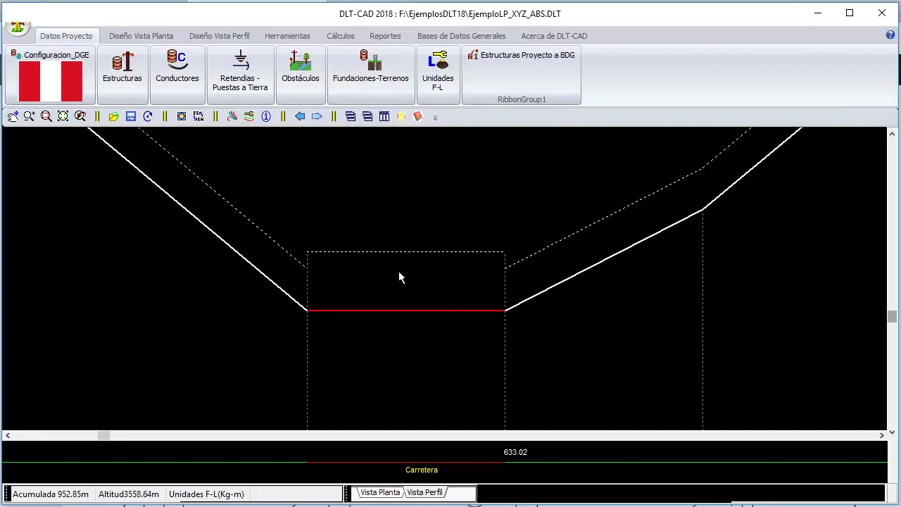
Step: Examine the dashed safety distance line where the Carretera section begins
scroll(299, 264, "up", 2)
right_click(215, 260)
left_click(216, 260)
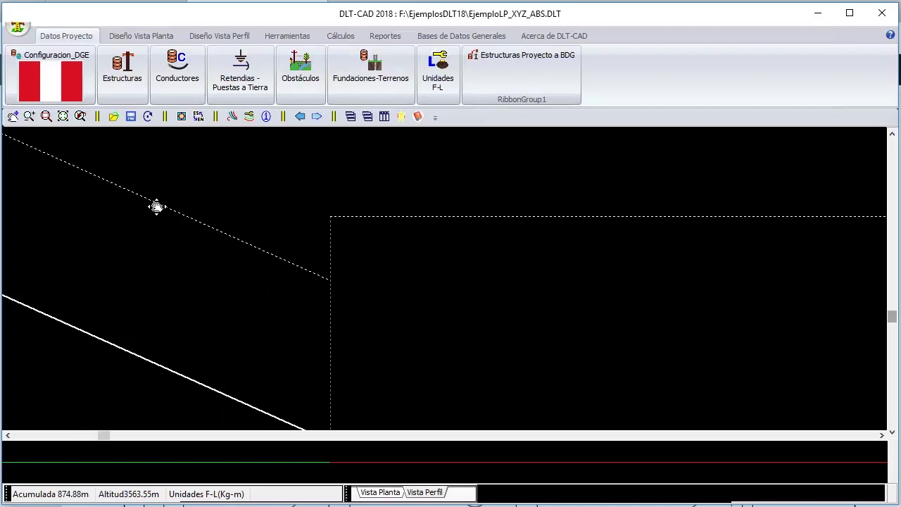
right_click(147, 198)
left_click(186, 388)
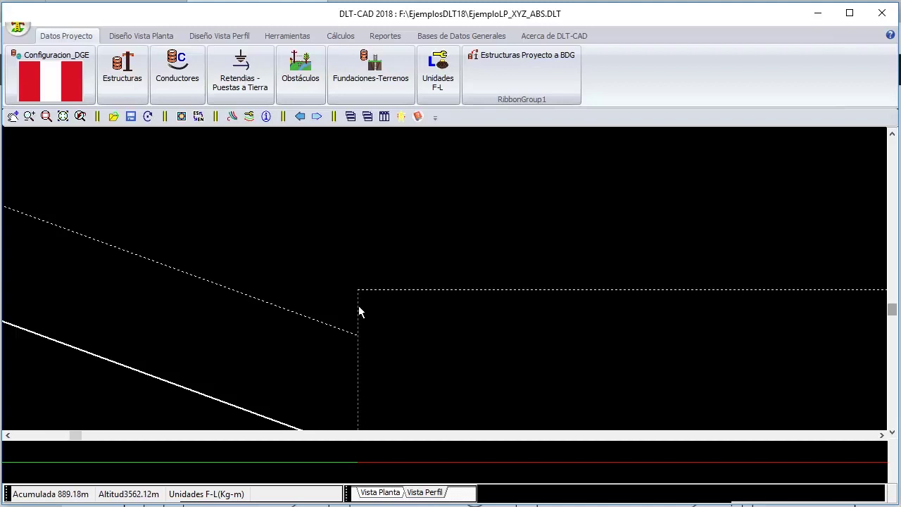
Step: Inspect the line profile and its safety distance line from the road crossing past support 4 to support 5
scroll(413, 290, "down", 4)
left_click_drag(489, 300, 436, 260)
right_click(412, 242)
left_click(494, 272)
left_click_drag(711, 272, 362, 298)
left_click_drag(656, 270, 349, 358)
left_click_drag(746, 169, 416, 342)
mouse_move(741, 318)
left_mouse_down()
mouse_move(495, 297)
mouse_move(497, 196)
mouse_move(438, 310)
left_mouse_up()
right_click(497, 196)
left_click(423, 242)
left_click_drag(502, 264, 394, 309)
right_click(446, 231)
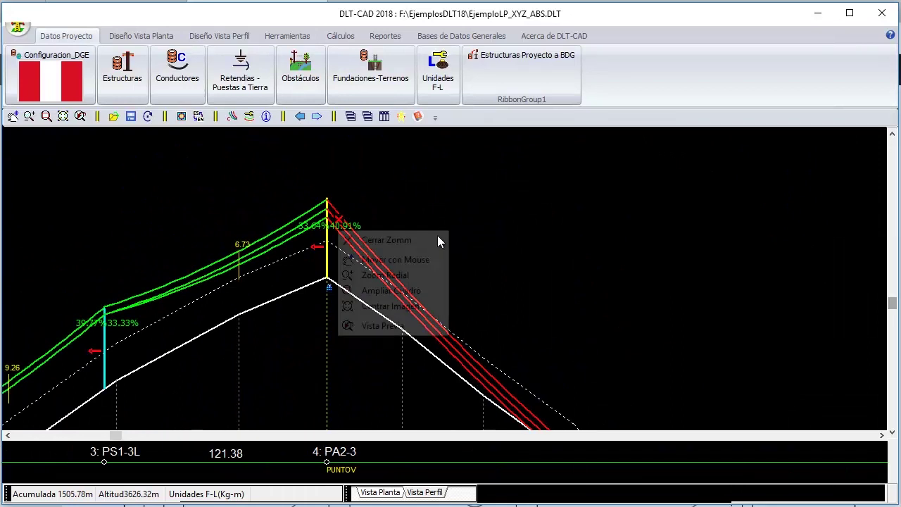
left_click(399, 258)
left_click_drag(362, 203, 397, 217)
left_click_drag(595, 324, 238, 193)
left_click_drag(237, 193, 220, 186)
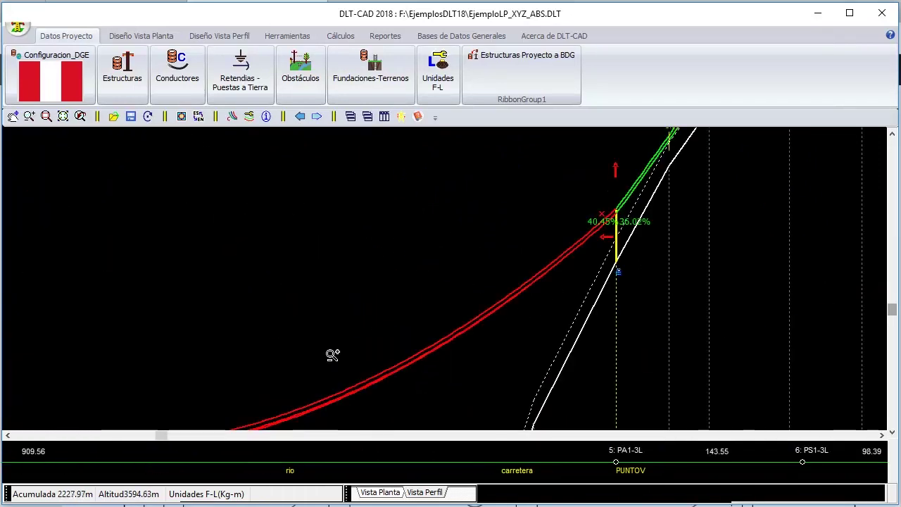
Step: Open the topographic profile points table at the first marked terrain point after support 7, in the span to support 8
left_click_drag(494, 246, 423, 323)
left_click_drag(580, 277, 561, 302)
right_click(551, 210)
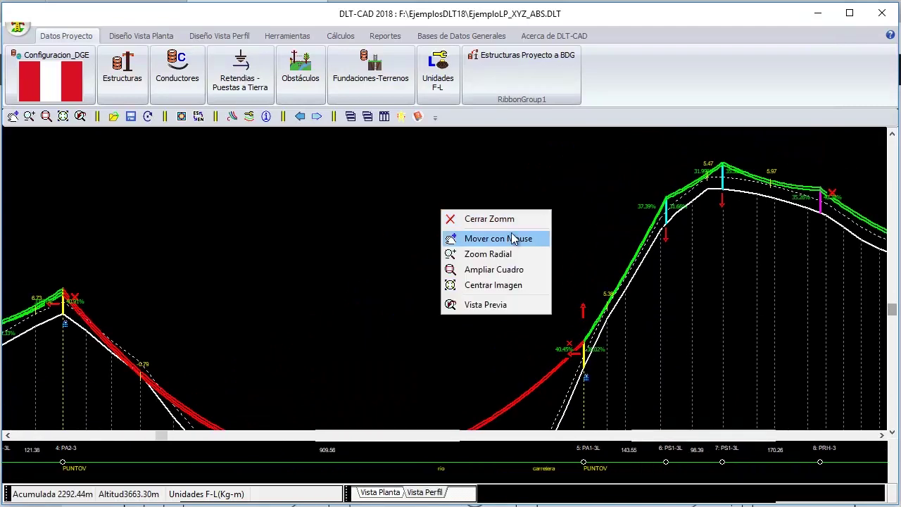
left_click(521, 239)
left_click_drag(806, 244, 588, 305)
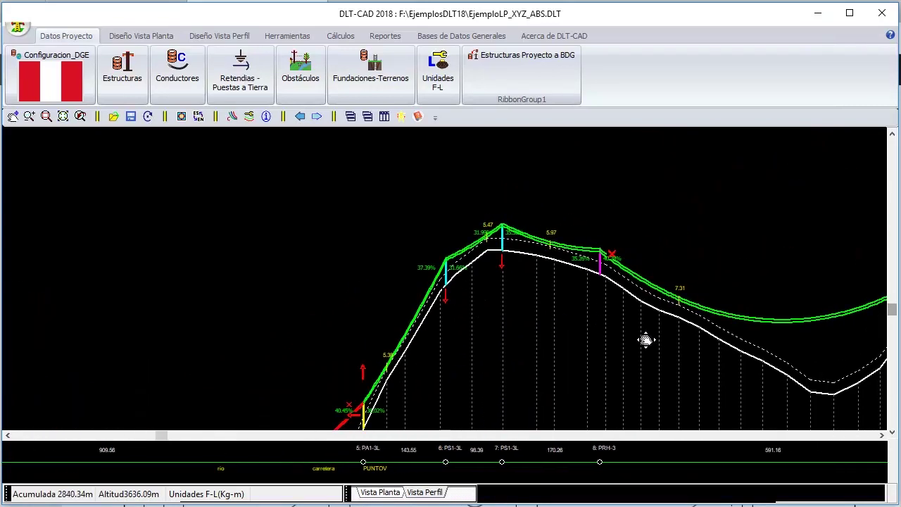
right_click(455, 207)
left_click(386, 256)
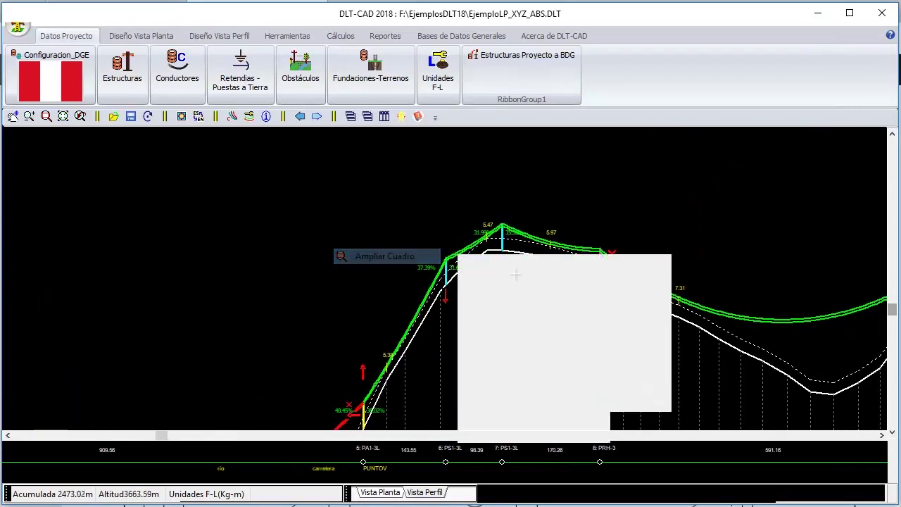
left_click_drag(495, 219, 634, 317)
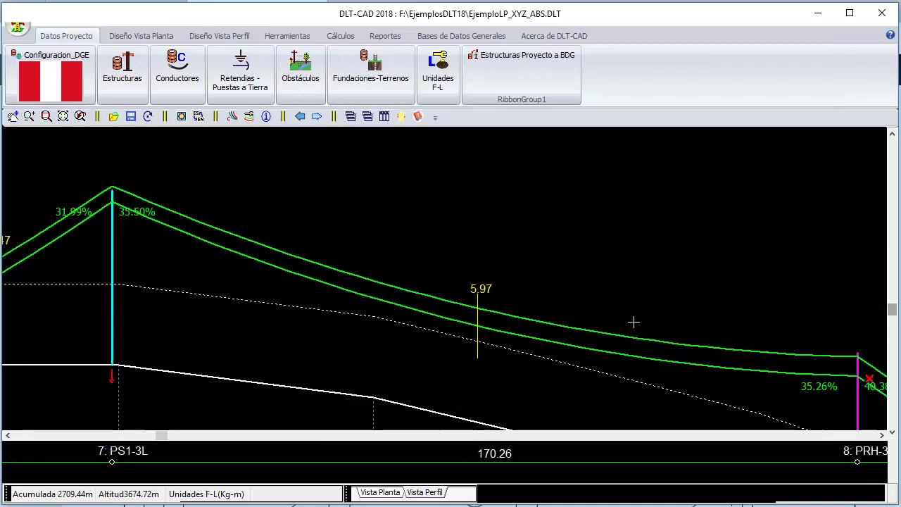
right_click(398, 315)
left_click(362, 342)
left_click_drag(402, 301, 448, 296)
right_click(331, 290)
left_click(345, 292)
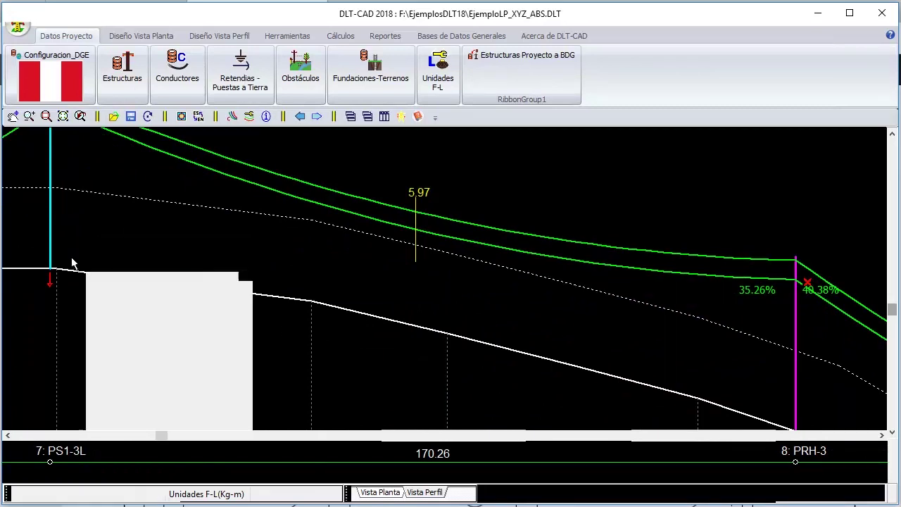
double_click(313, 314)
Step: Change the attribute of profile points 41 and 42 to Carretera and accept the points table
left_click_drag(263, 139, 258, 152)
left_click(264, 141)
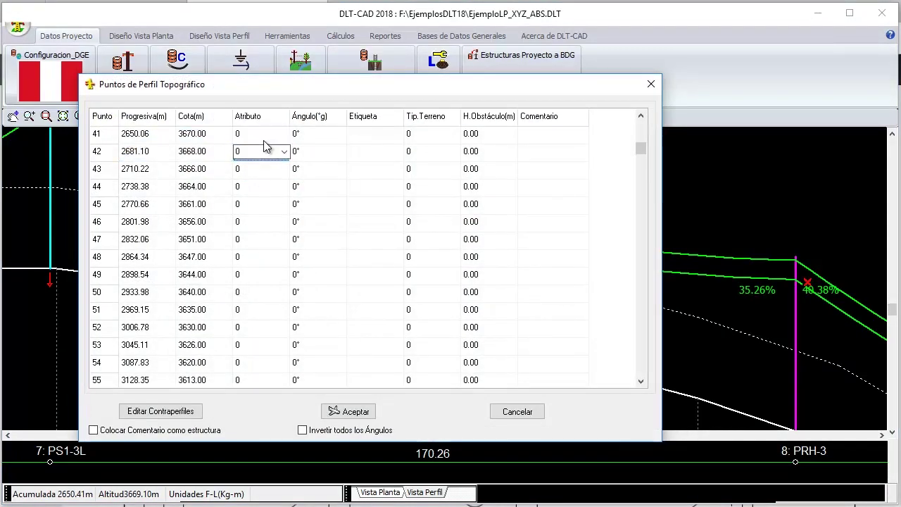
left_click(271, 135)
left_click_drag(262, 152, 266, 150)
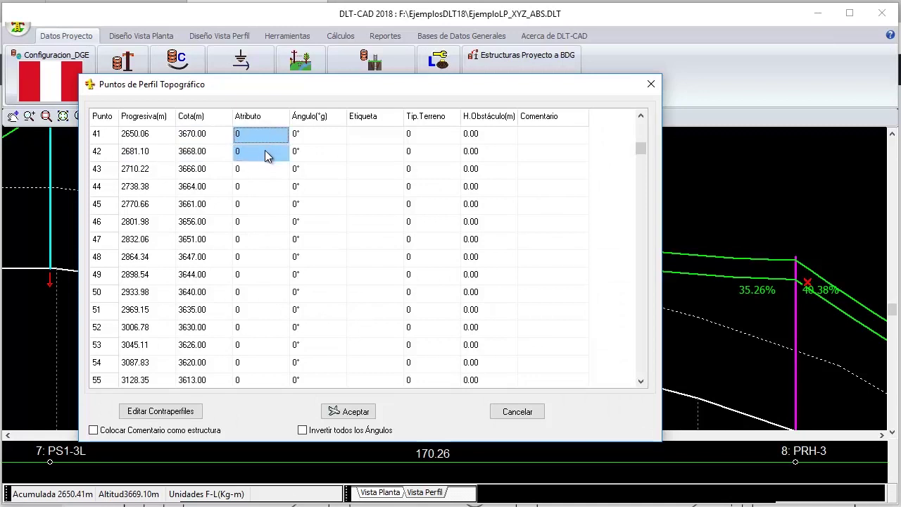
left_click(265, 152)
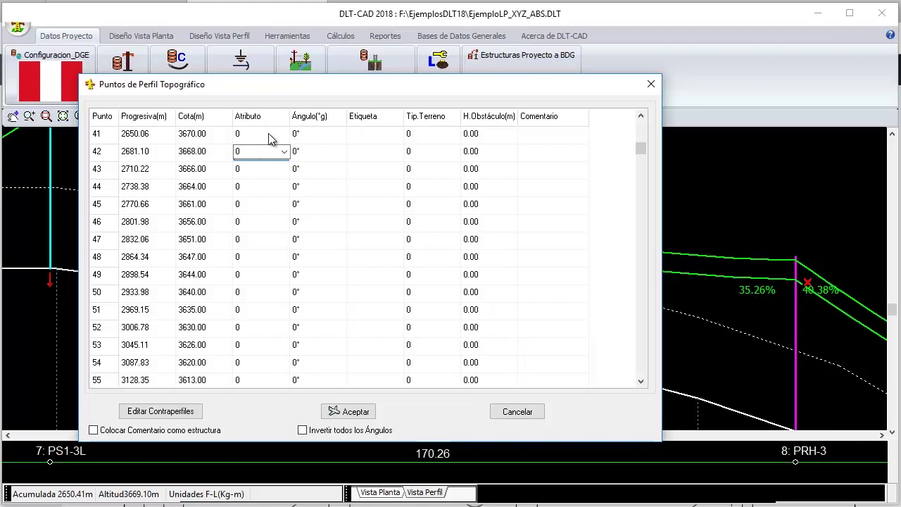
left_click(270, 139)
right_click(265, 150)
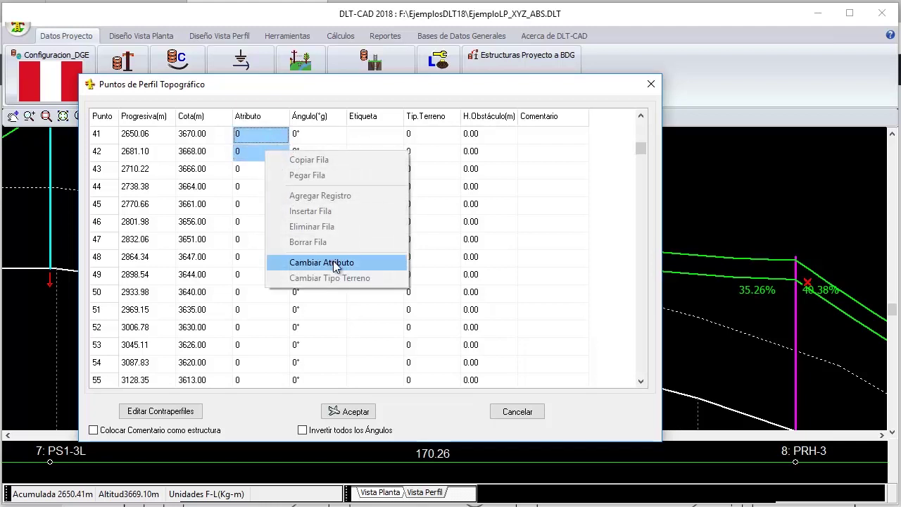
left_click(335, 263)
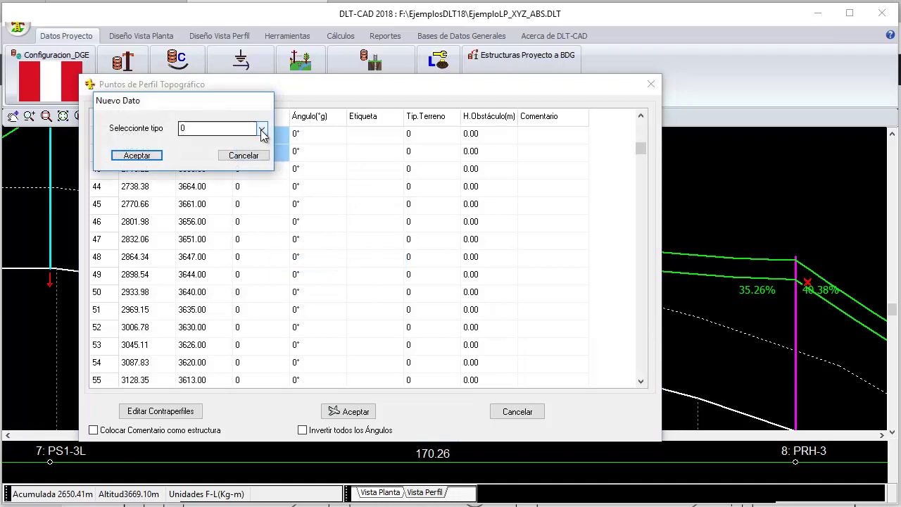
left_click(261, 129)
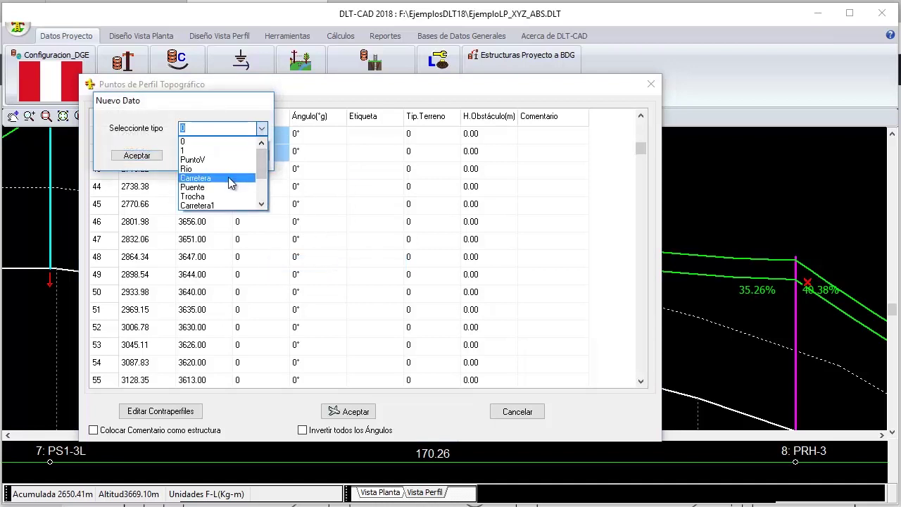
left_click(212, 179)
left_click(137, 155)
left_click(350, 411)
Step: Examine the safety distance line against the conductors over the Carretera section between supports 7 and 8
right_click(360, 254)
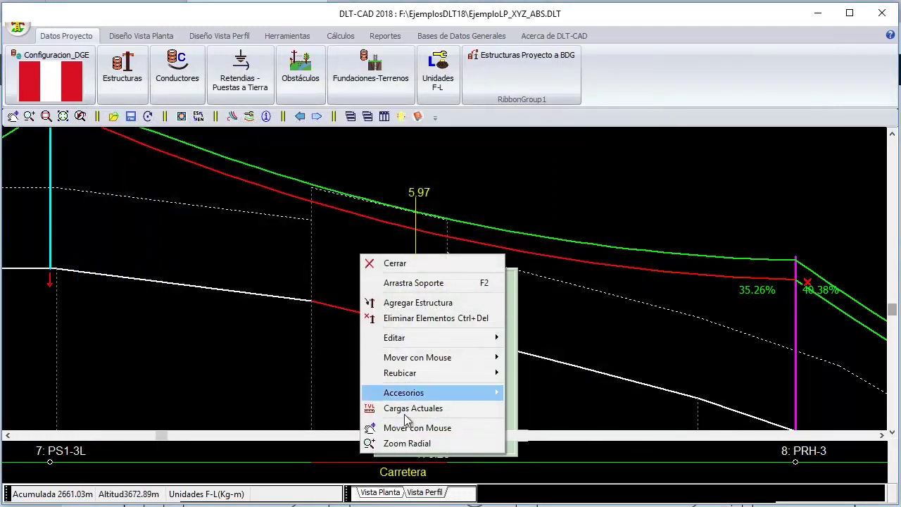
left_click(398, 441)
left_click_drag(567, 360, 508, 326)
right_click(471, 208)
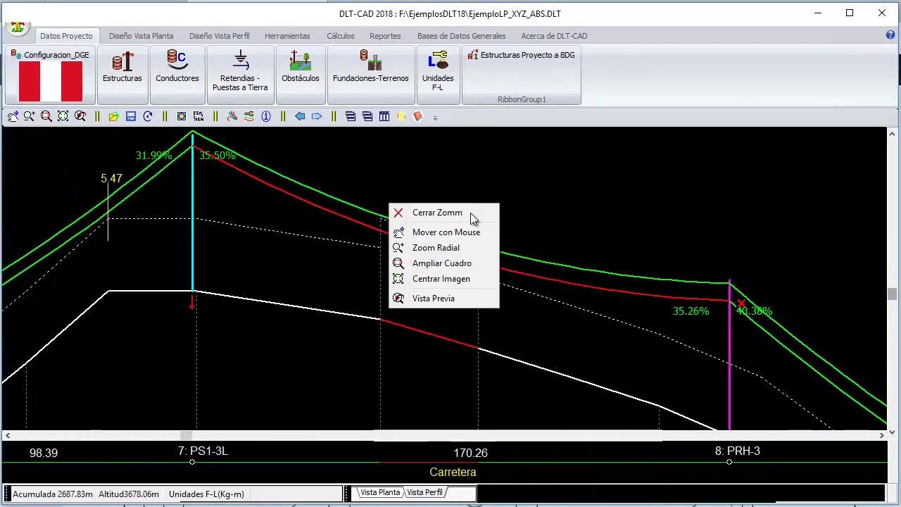
left_click(433, 260)
left_click_drag(329, 181, 526, 389)
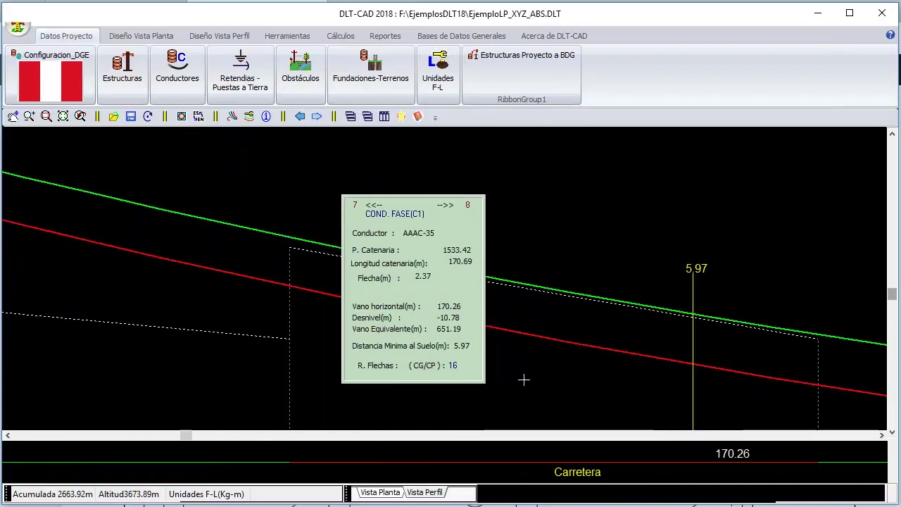
right_click(482, 307)
left_click(457, 319)
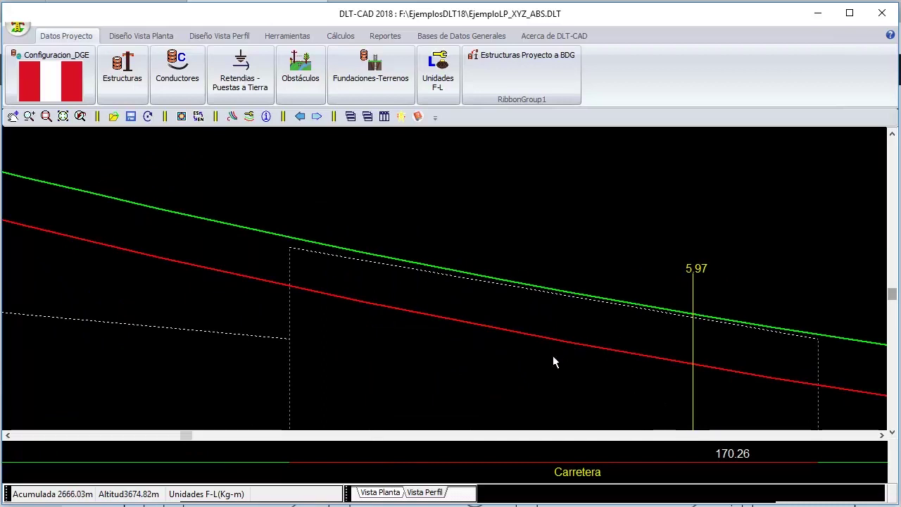
right_click(389, 176)
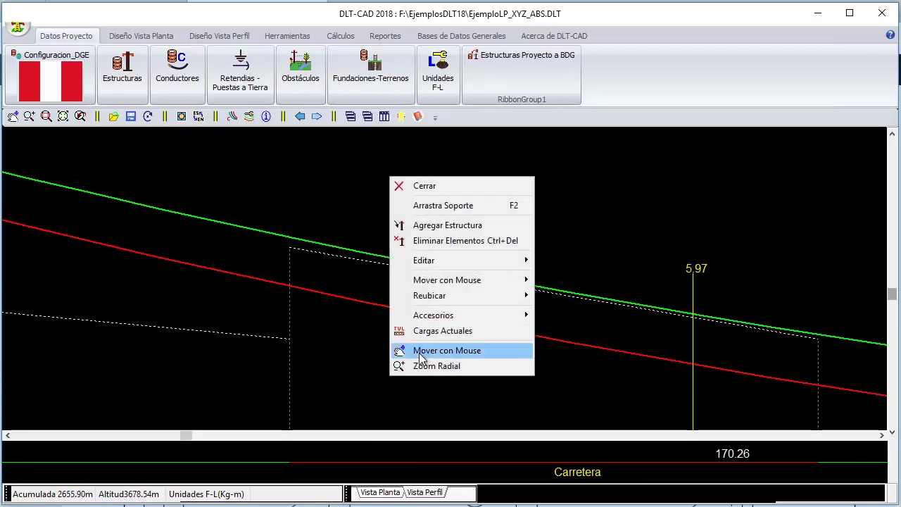
left_click(414, 348)
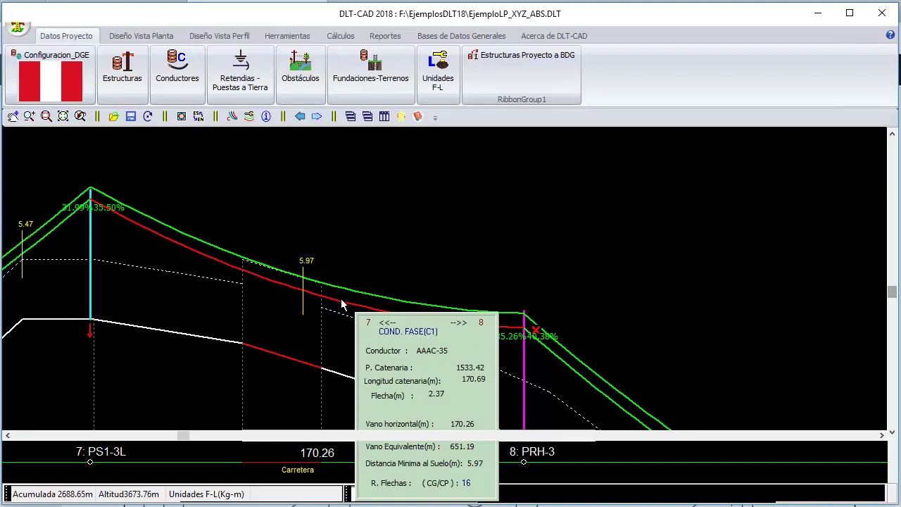
Step: Turn off the phase conductor data pop-up (Datos Conductores Fase) in the general configuration
left_click(233, 118)
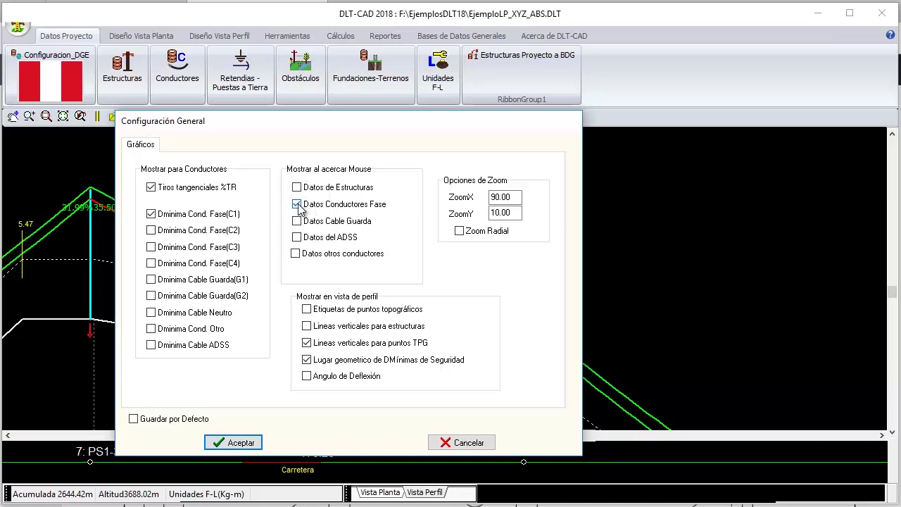
left_click(234, 441)
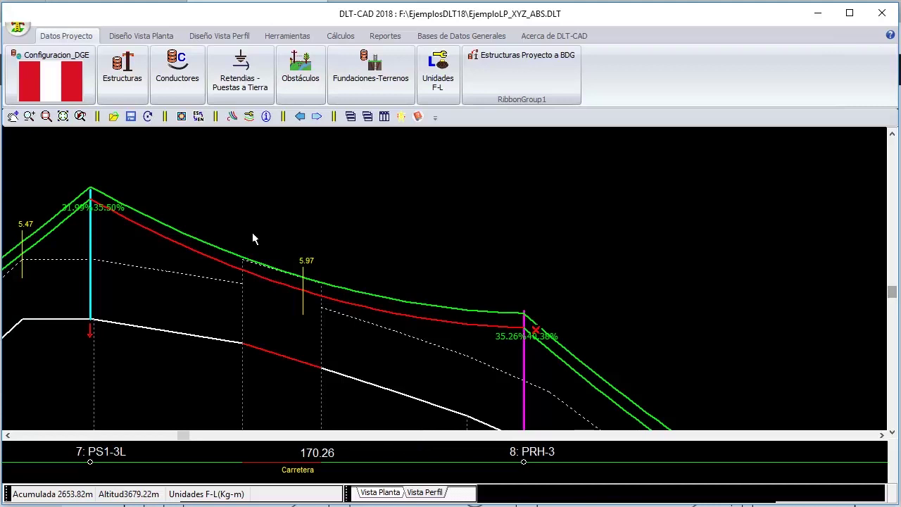
Step: Add a structure just past the end of the Carretera section in the span between supports 7 and 8
right_click(302, 185)
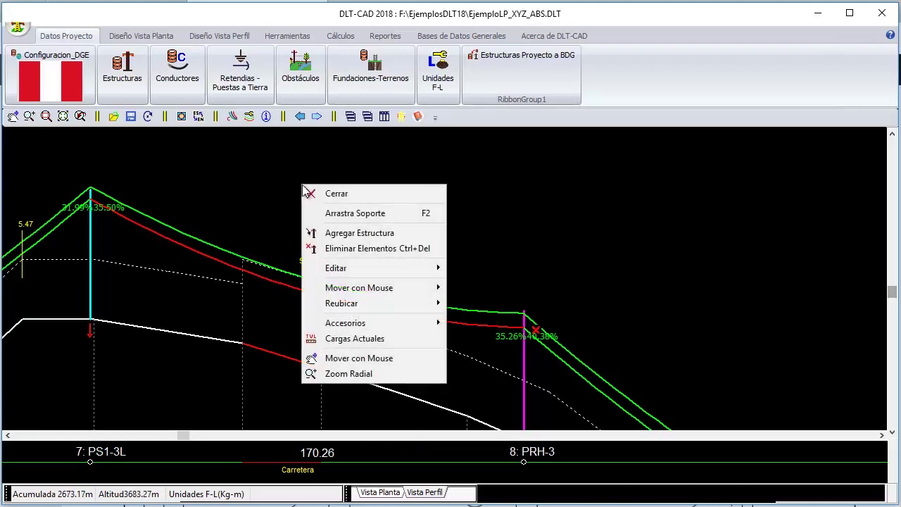
left_click(343, 233)
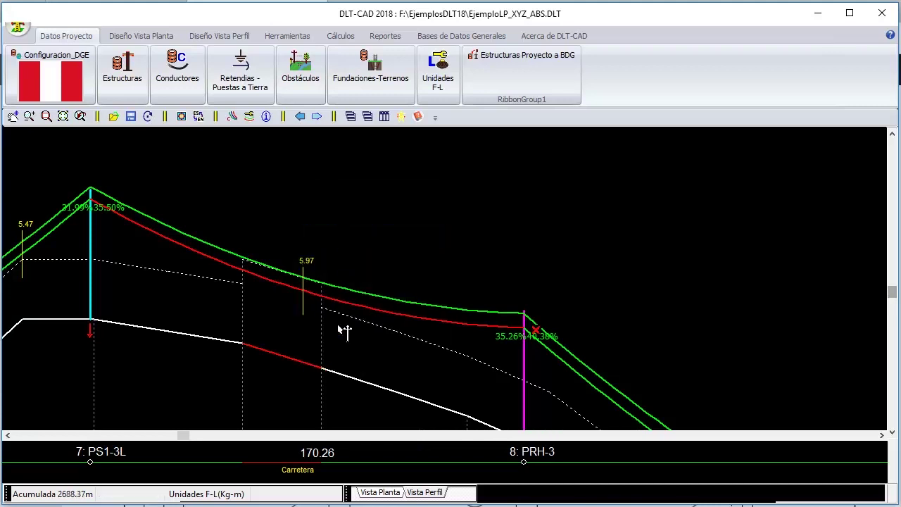
left_click(335, 368)
right_click(386, 189)
left_click(410, 200)
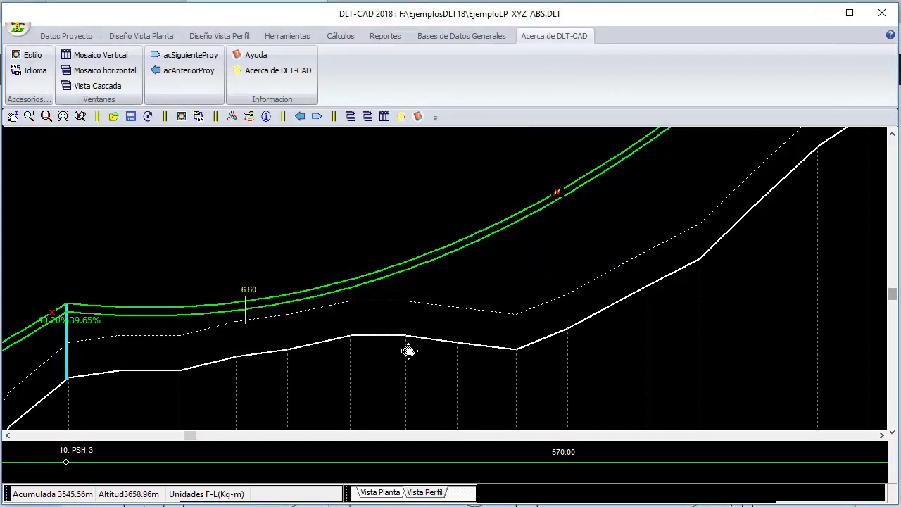
Step: Set the attribute of profile point 67, in the span after support 10, to Poste BT and accept the points table
double_click(399, 343)
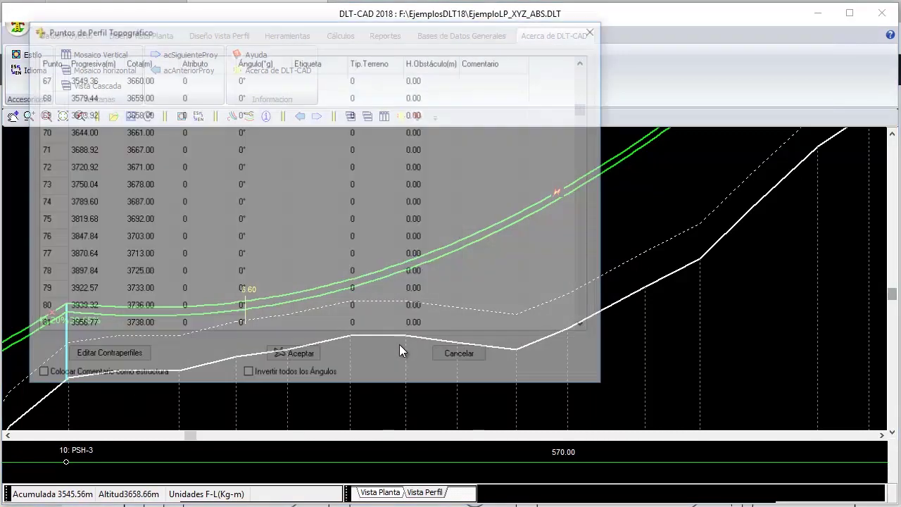
left_click(226, 83)
left_click(227, 83)
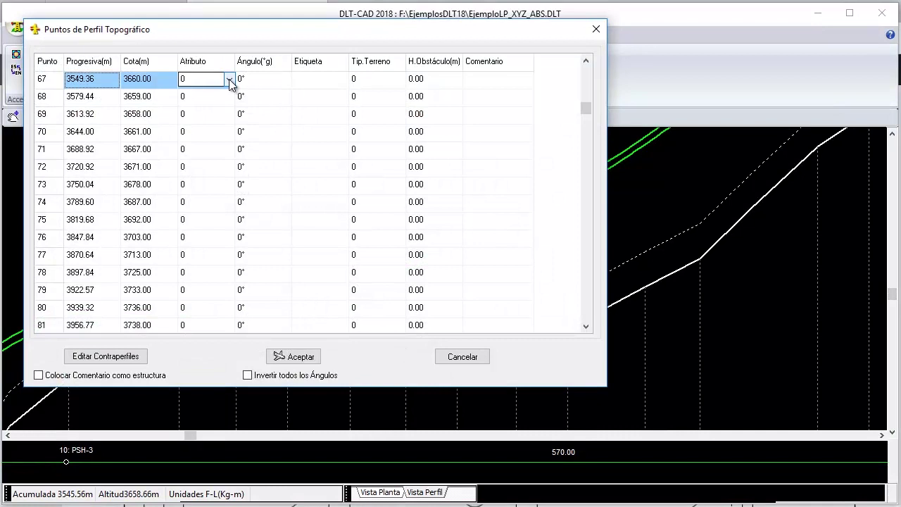
left_click(229, 79)
left_click_drag(229, 99, 228, 128)
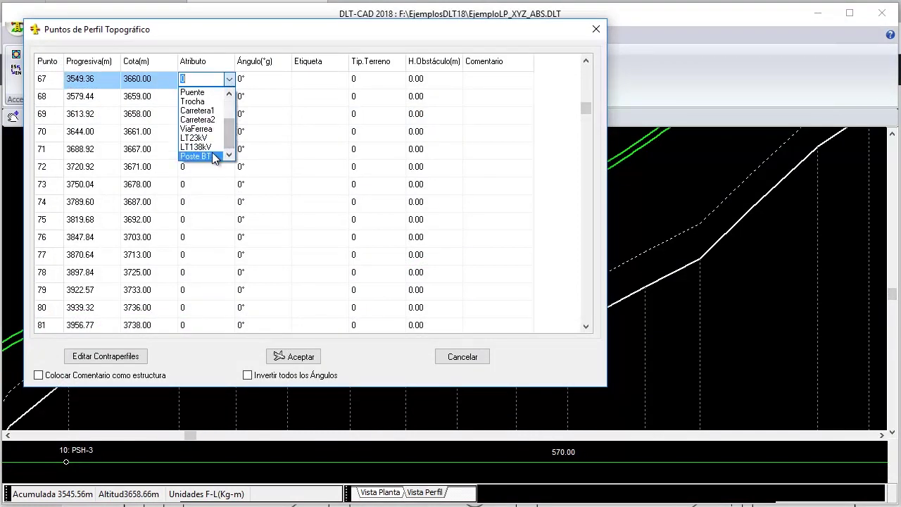
left_click(213, 156)
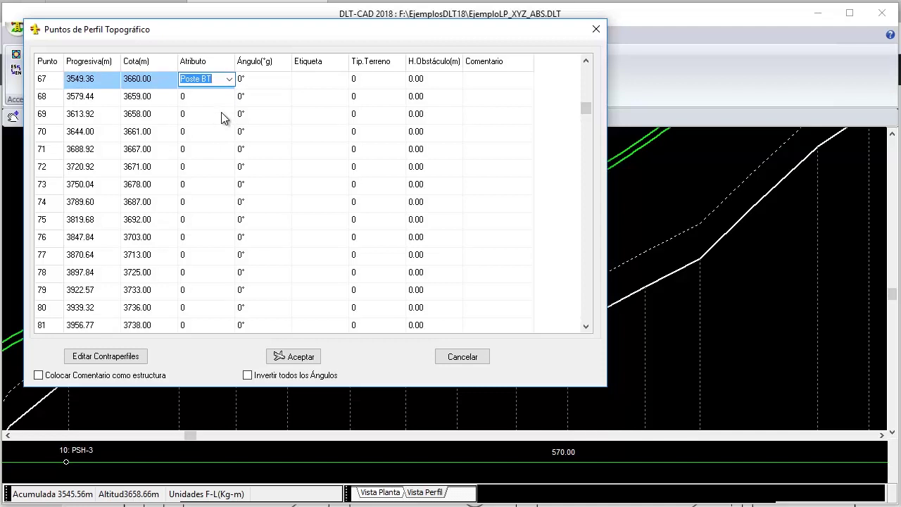
left_click(289, 357)
Step: Set the obstacle height of point 67 to 10 m and accept the points table
left_click(453, 98)
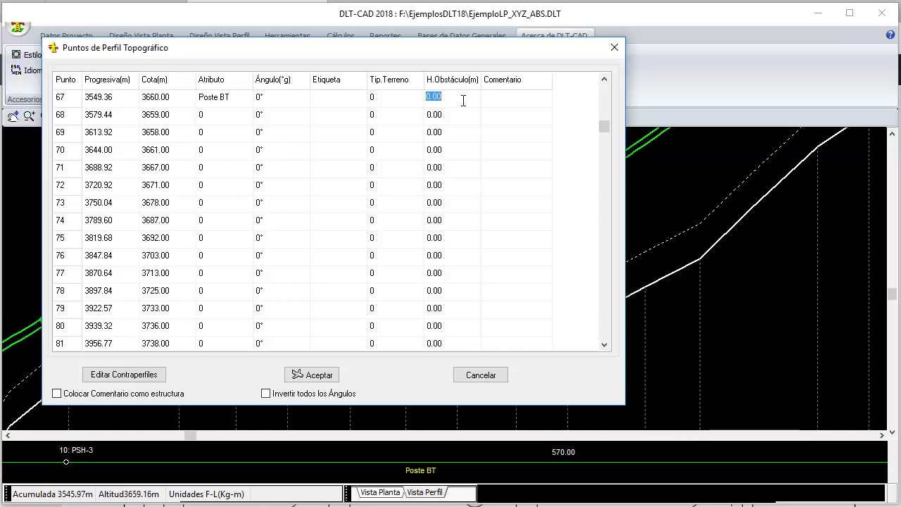
type("10")
left_click(303, 375)
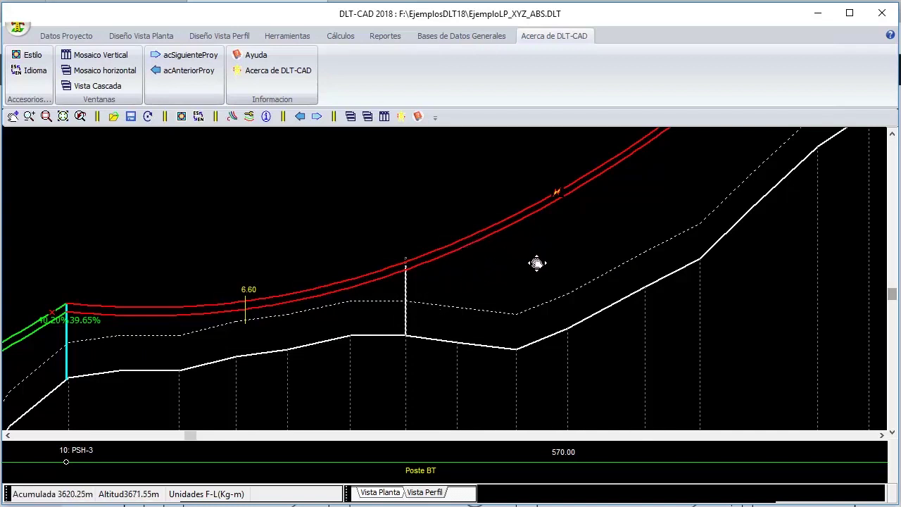
Step: Add a structure right beside the Poste BT obstacle in the span after support 10
right_click(482, 282)
left_click(519, 444)
left_click_drag(499, 357, 509, 339)
left_click_drag(555, 313, 531, 317)
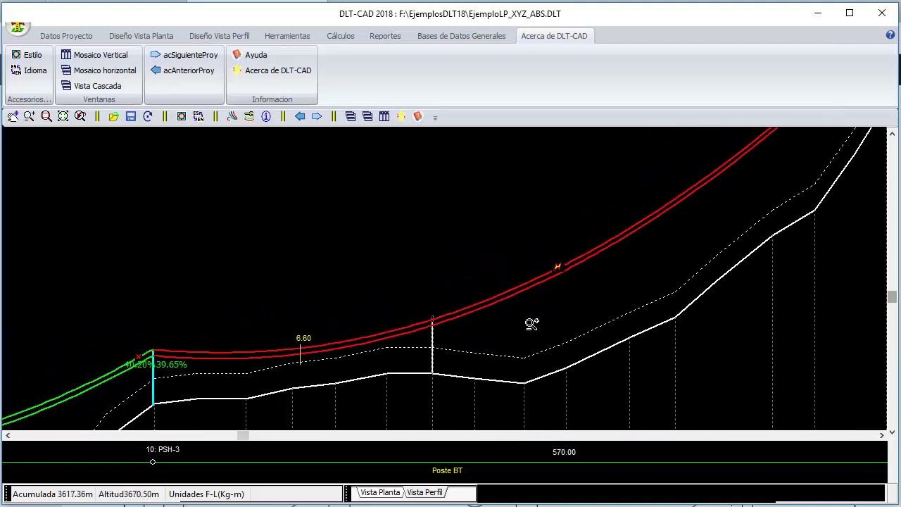
right_click(400, 239)
left_click(394, 248)
right_click(375, 190)
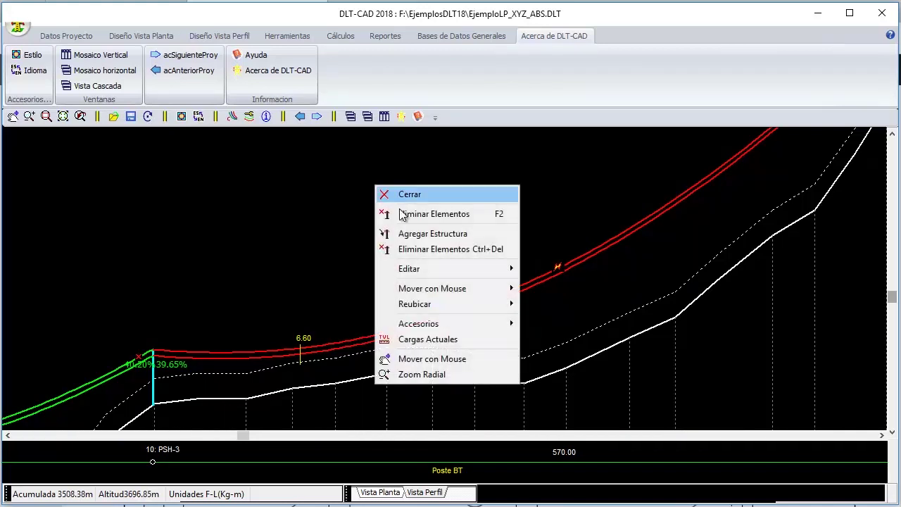
left_click(450, 234)
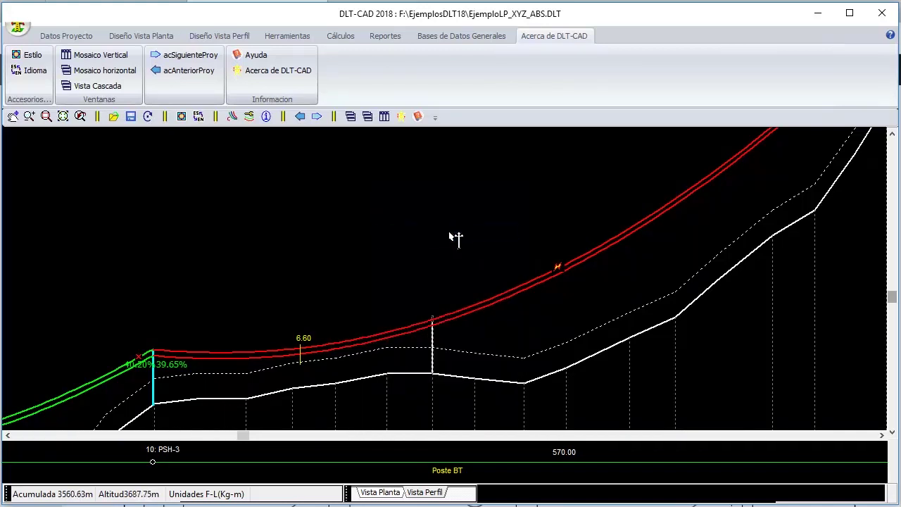
left_click(437, 369)
right_click(342, 211)
left_click(371, 219)
Step: Examine the conductor clearance over the Poste BT obstacle next to support 11
right_click(235, 202)
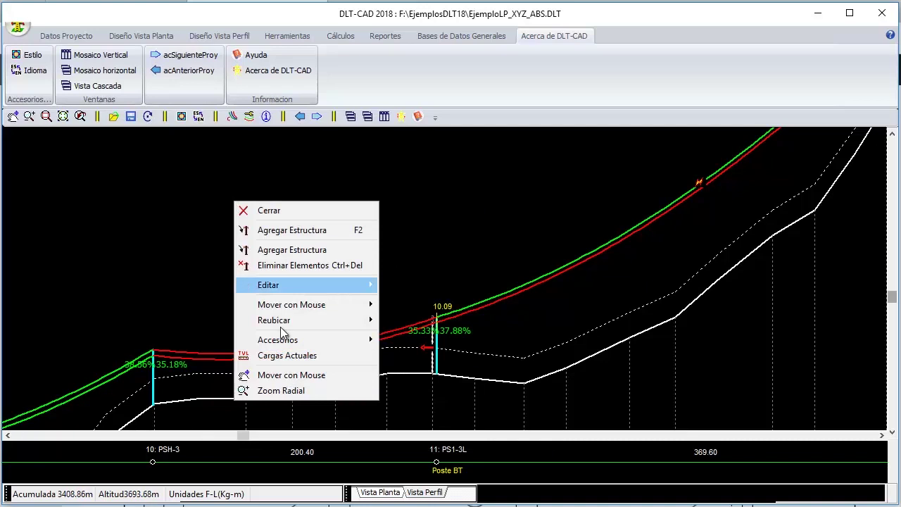
left_click(296, 391)
right_click(124, 236)
left_click(150, 279)
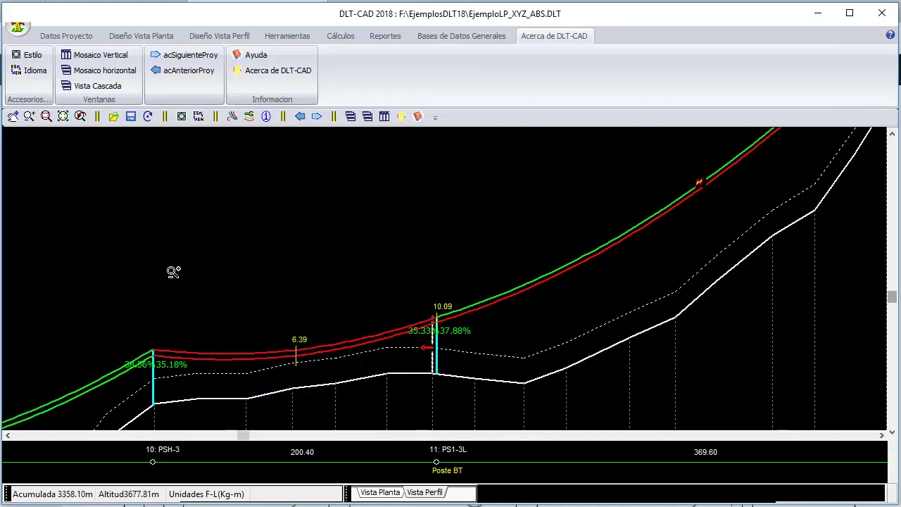
right_click(79, 233)
left_click(124, 290)
left_click_drag(134, 292, 507, 426)
right_click(255, 255)
left_click(313, 283)
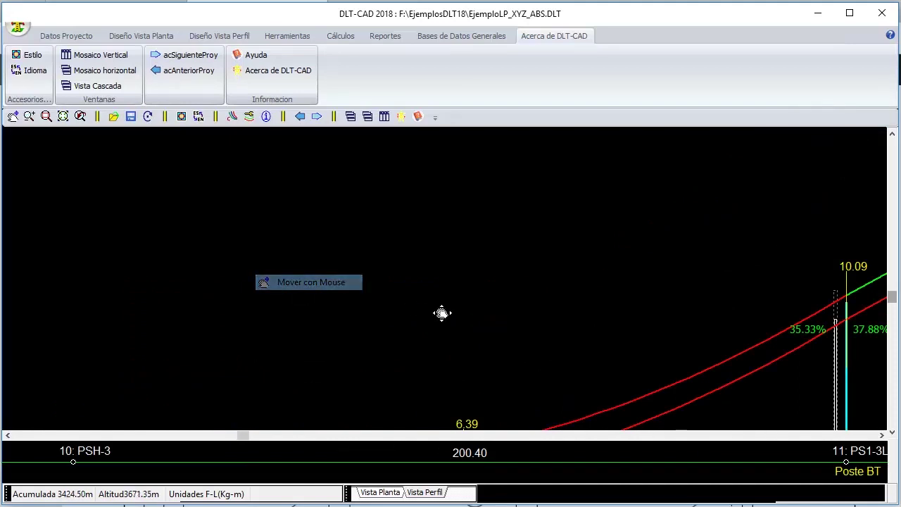
left_click_drag(410, 258, 179, 136)
left_click_drag(631, 248, 593, 303)
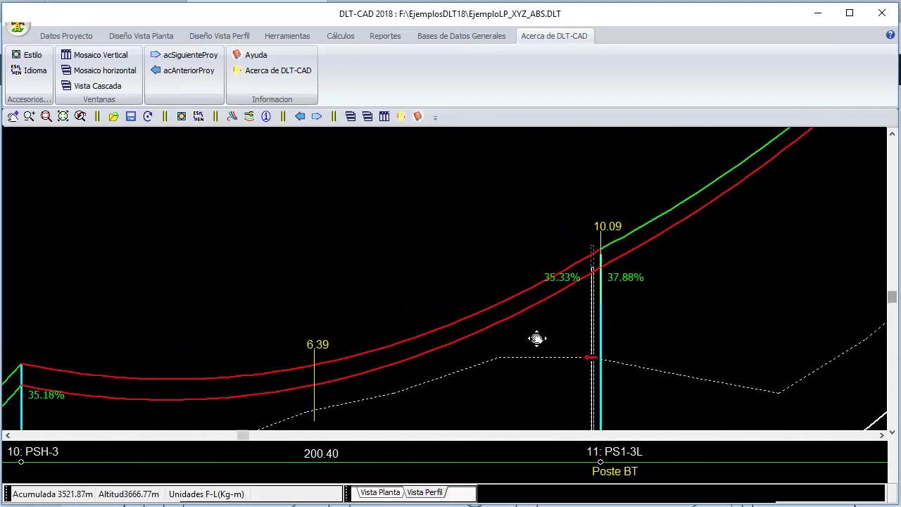
right_click(359, 202)
left_click(328, 212)
Step: Open the project's structures table and review the lengths of supports PCAC_12/200 and PCAC_12/300
left_click(66, 36)
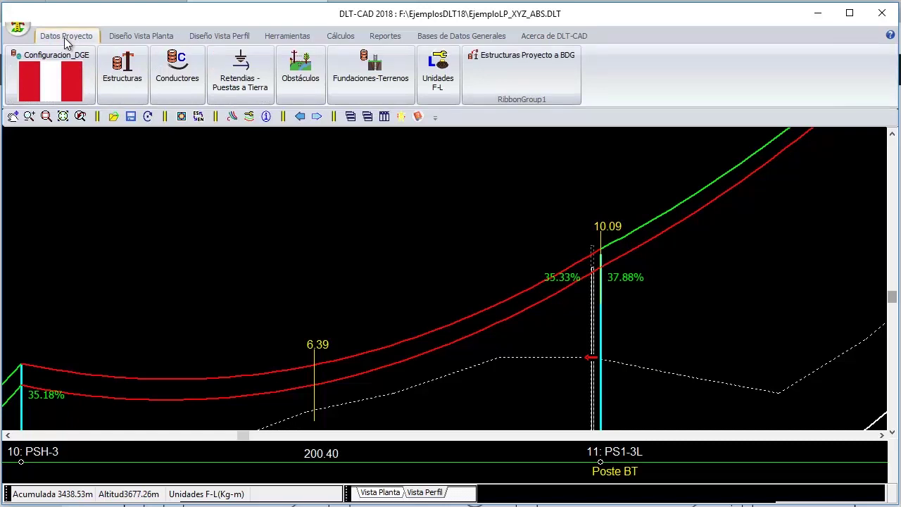
left_click(135, 72)
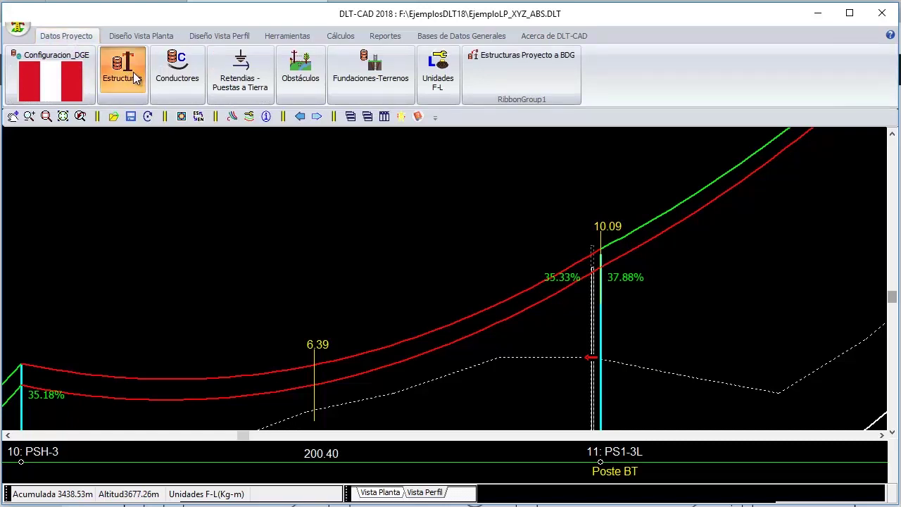
left_click(175, 156)
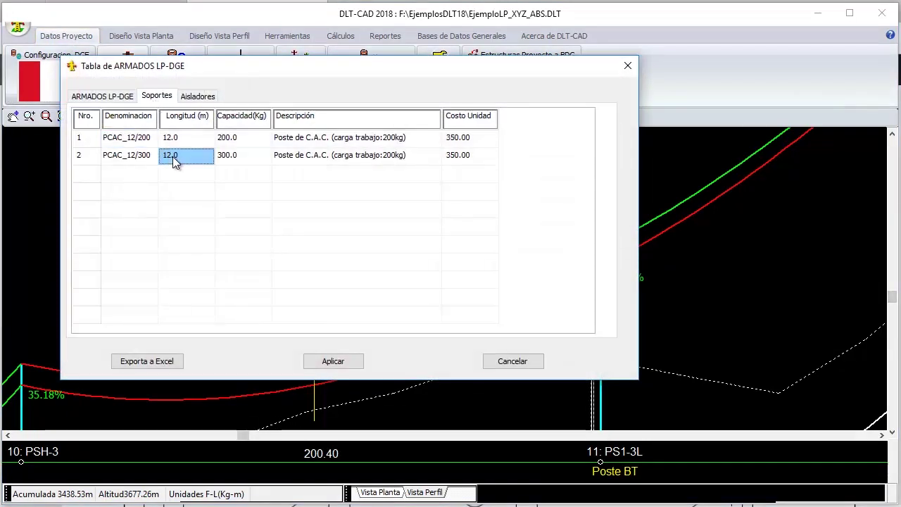
left_click(180, 152)
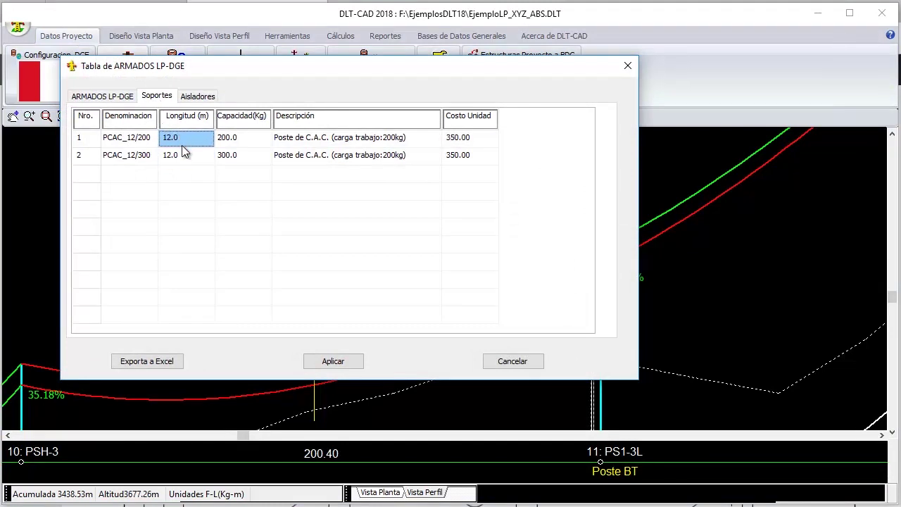
left_click(178, 139)
left_click(179, 152)
left_click(181, 139)
left_click_drag(218, 66, 203, 114)
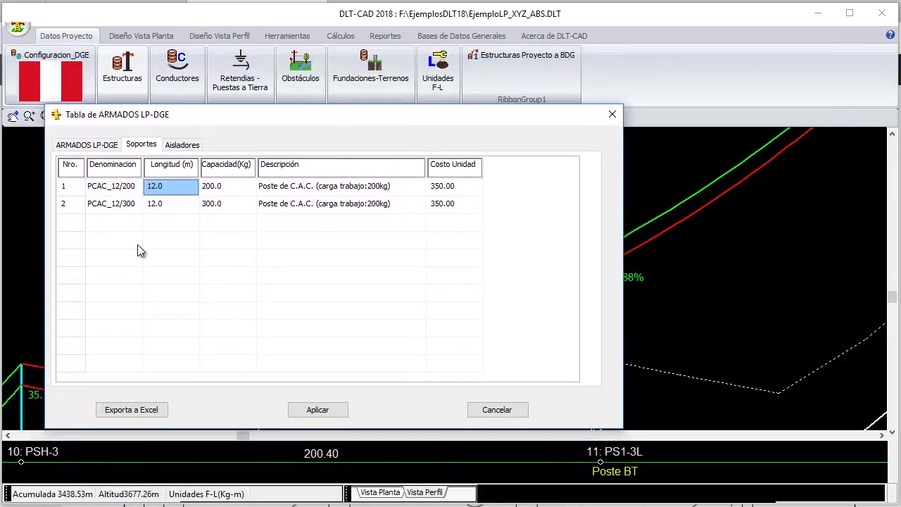
Step: Add the PCAC_15/300 concrete pole from the catalogue to the project's supports and apply the structures table
left_click(115, 221)
right_click(116, 221)
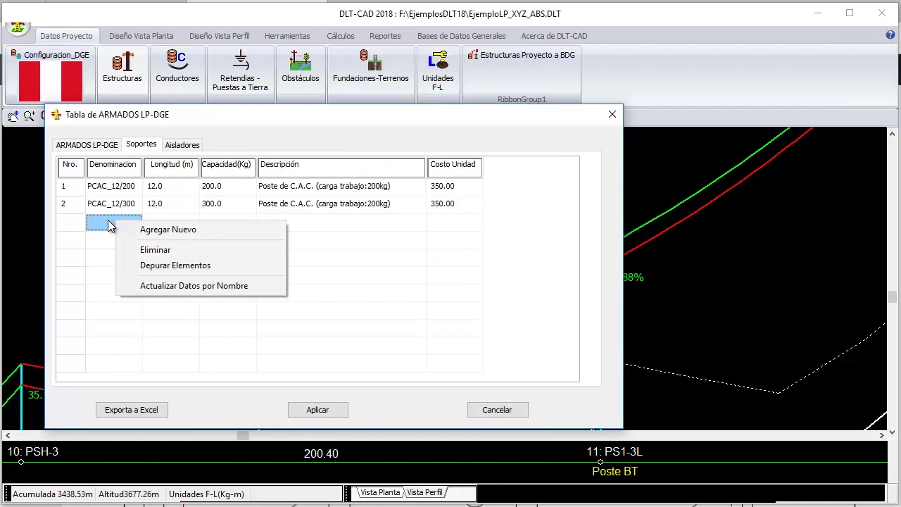
left_click(112, 205)
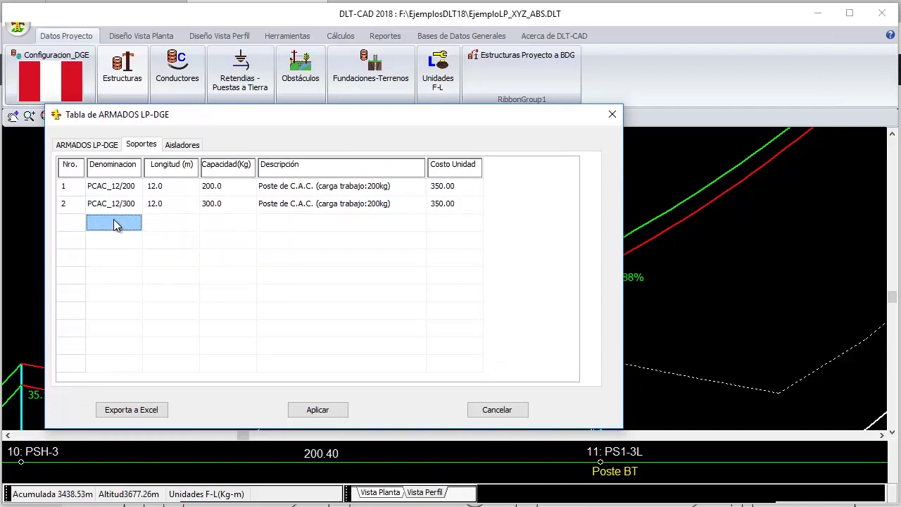
right_click(115, 221)
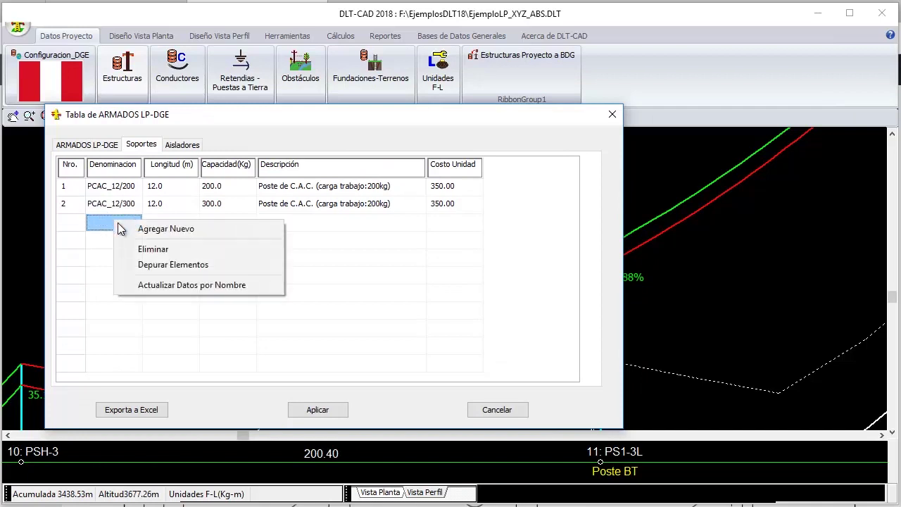
left_click(180, 230)
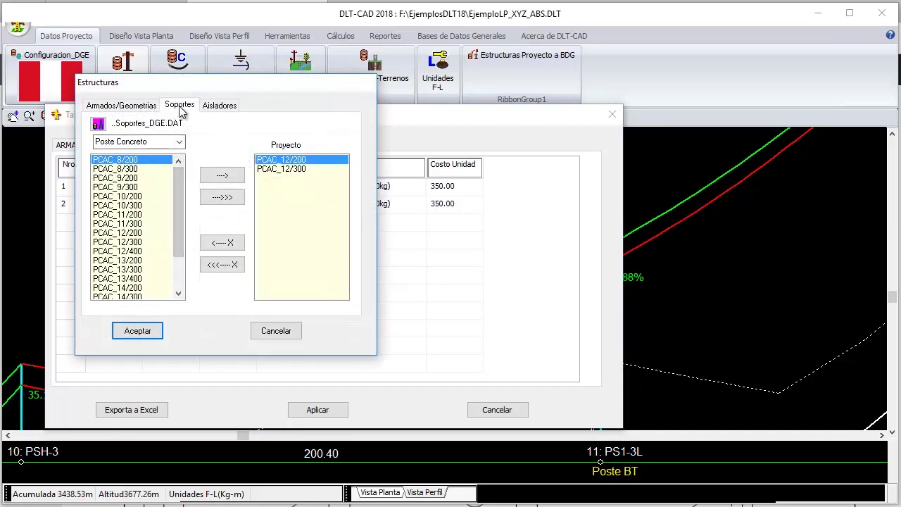
left_click(179, 143)
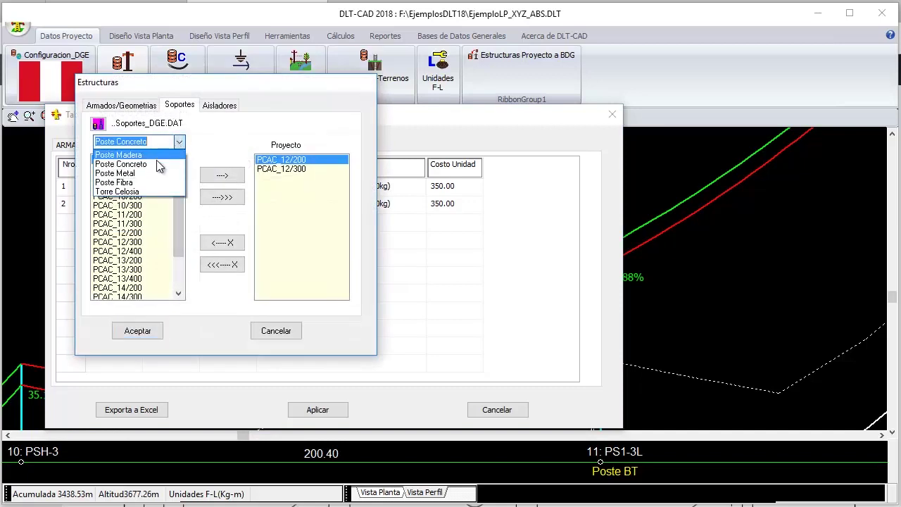
left_click(155, 161)
scroll(176, 193, "down", 2)
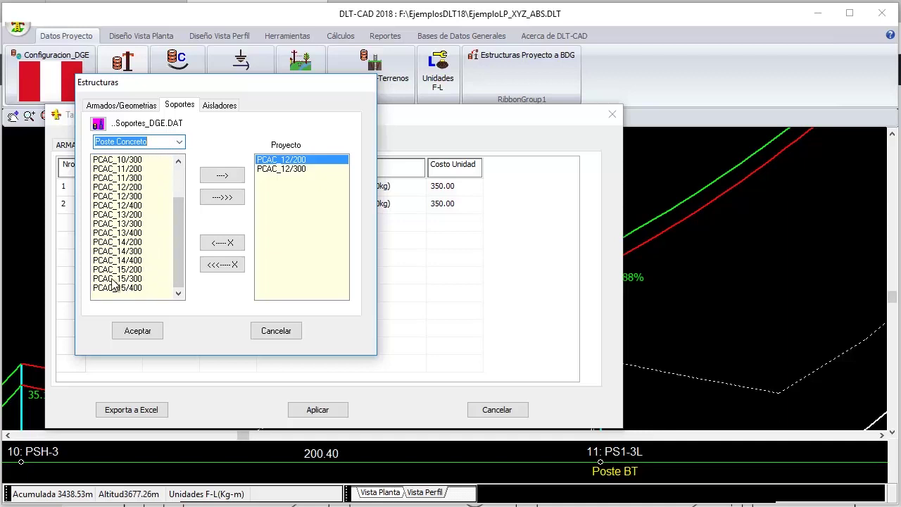
left_click(113, 280)
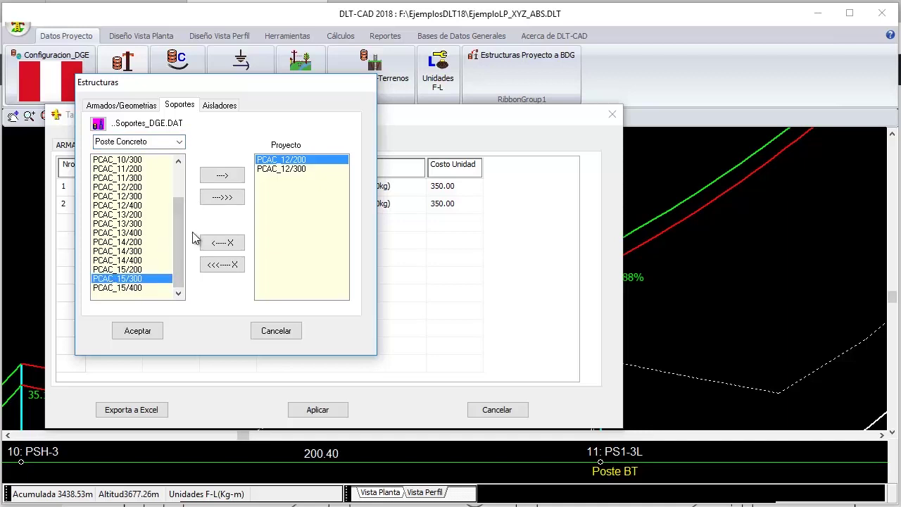
left_click(221, 175)
left_click(140, 331)
left_click(165, 226)
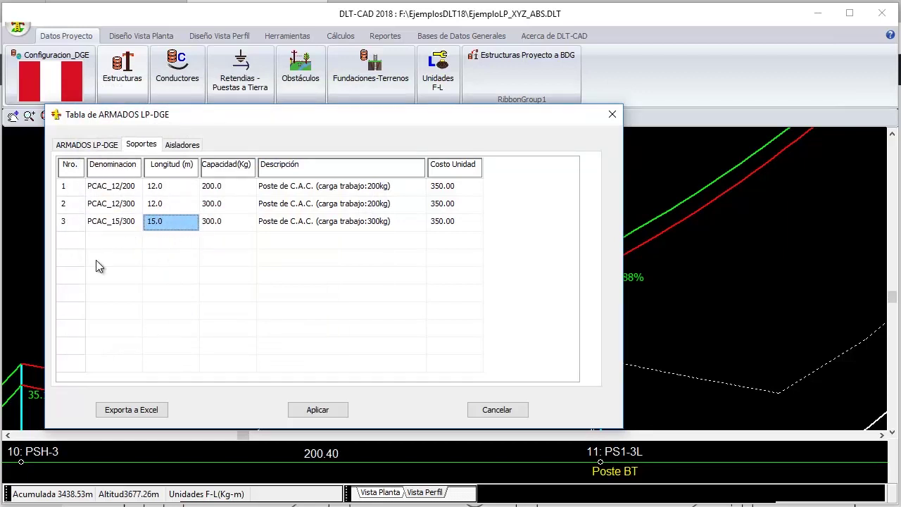
left_click(317, 410)
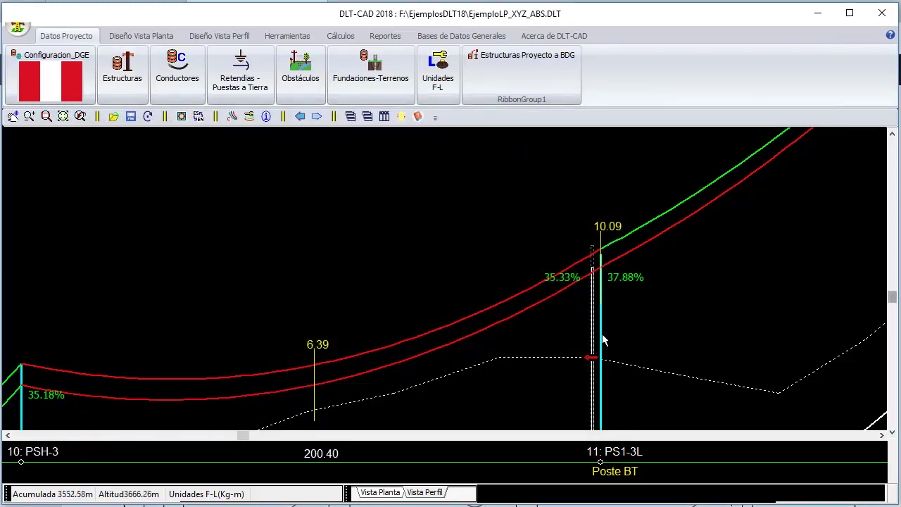
Step: Change the support of structure 11 to PCAC_15/300 and accept the structure data
scroll(559, 344, "up", 1)
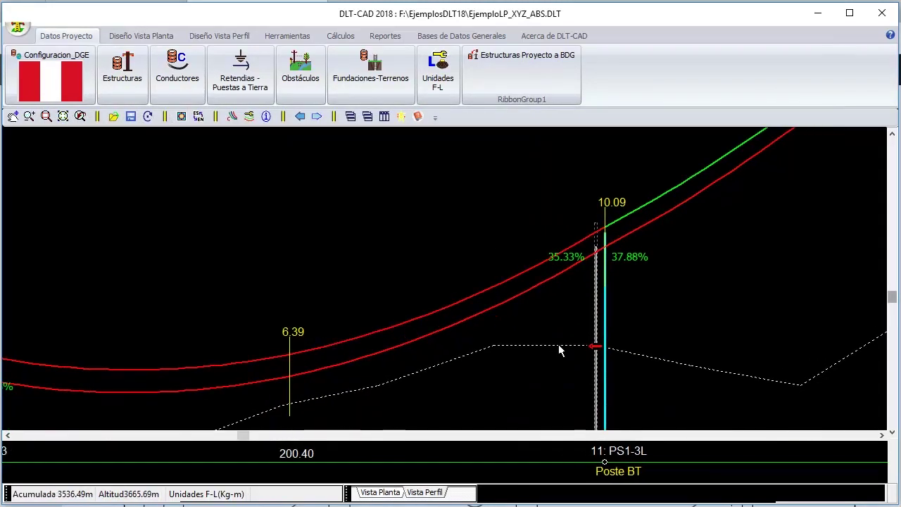
double_click(605, 363)
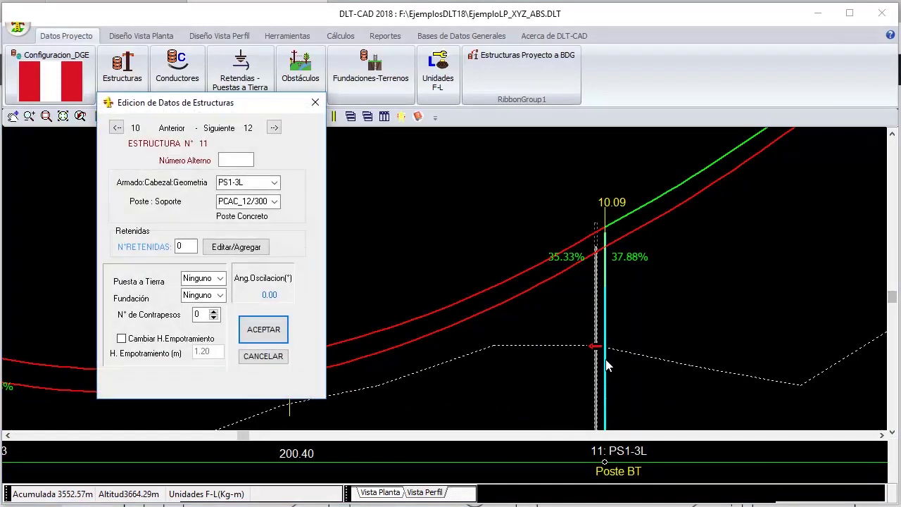
left_click(275, 202)
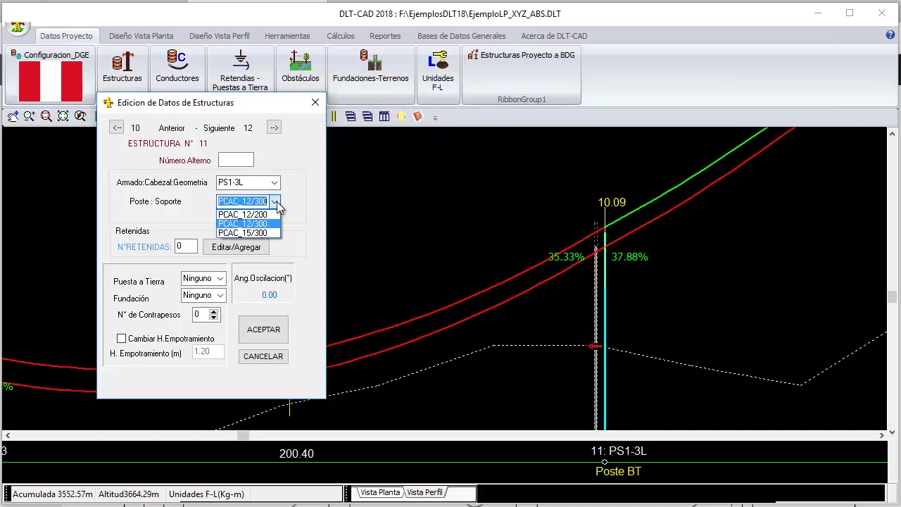
left_click(252, 235)
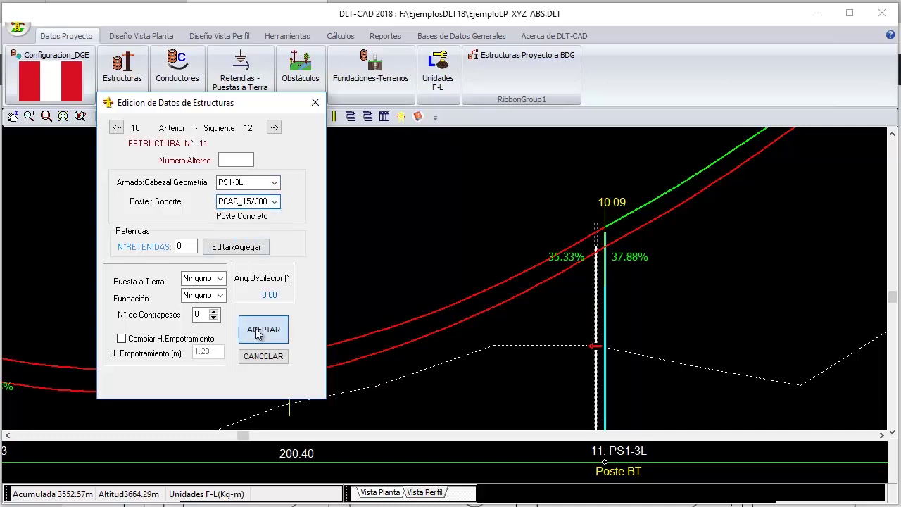
left_click(263, 330)
Step: Examine the conductor clearance over the Poste BT obstacle beside structure 11 with its 15 m pole
right_click(317, 163)
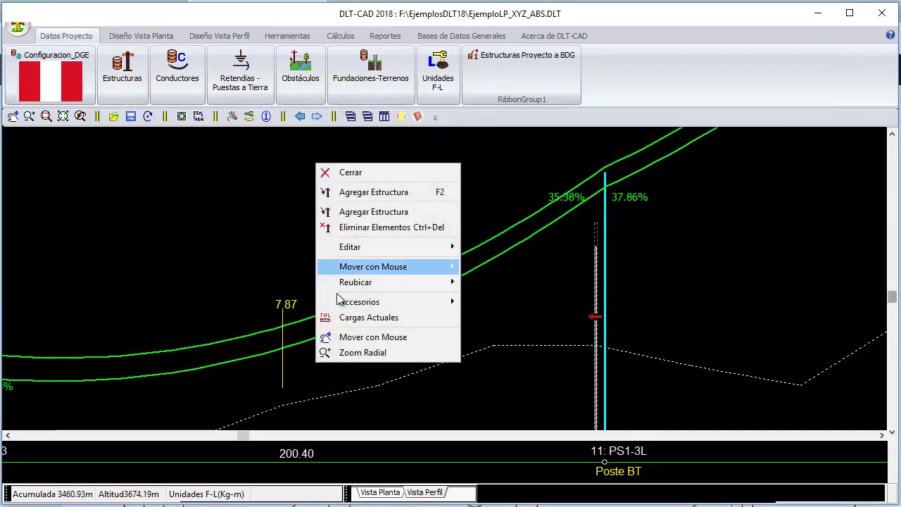
left_click(350, 353)
left_click_drag(604, 246, 548, 323)
right_click(461, 204)
left_click(421, 232)
left_click_drag(373, 184, 366, 175)
right_click(511, 212)
left_click(482, 219)
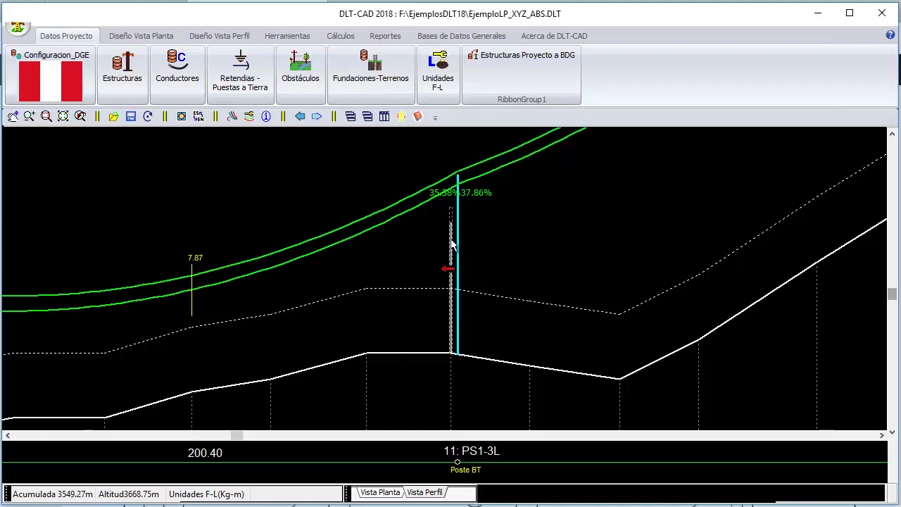
Step: Assign the LT138kV attribute to profile point 65, set its obstacle height to 15 m and accept the points table
scroll(451, 243, "down", 2)
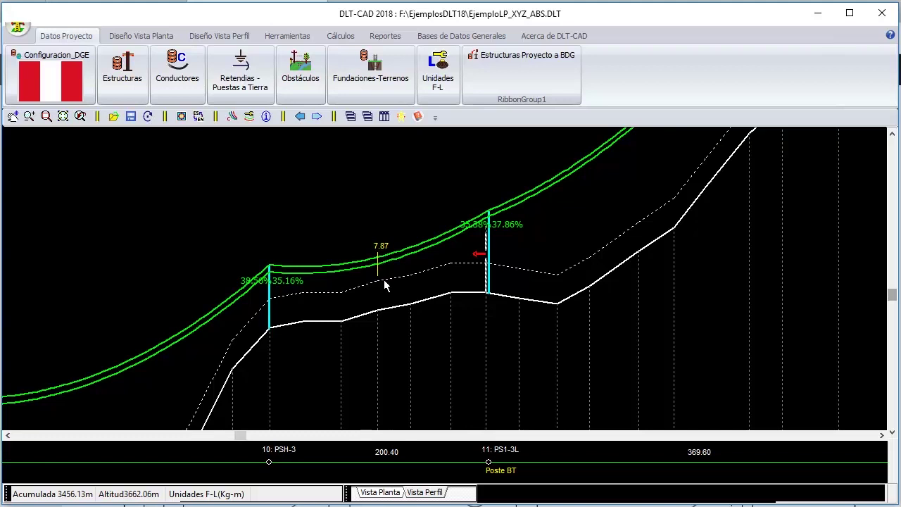
double_click(411, 310)
left_click(294, 173)
left_click(295, 173)
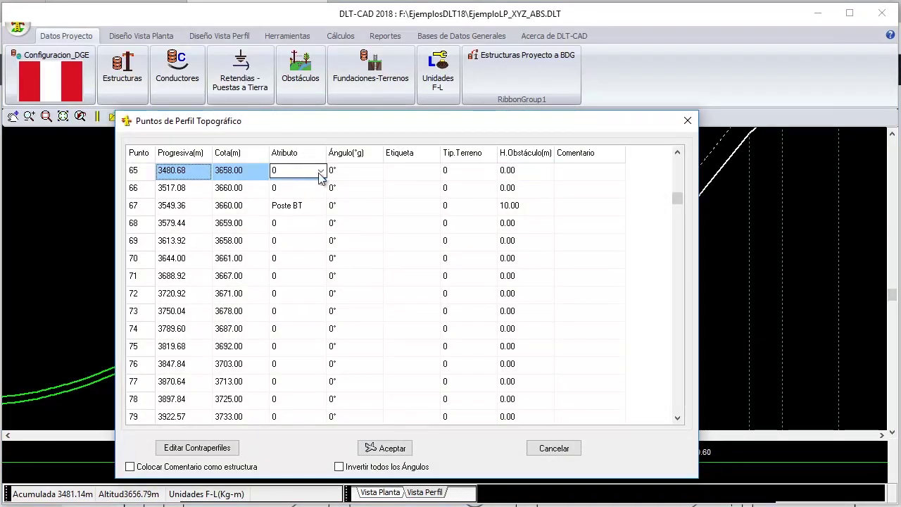
left_click(320, 170)
left_click_drag(320, 211, 321, 236)
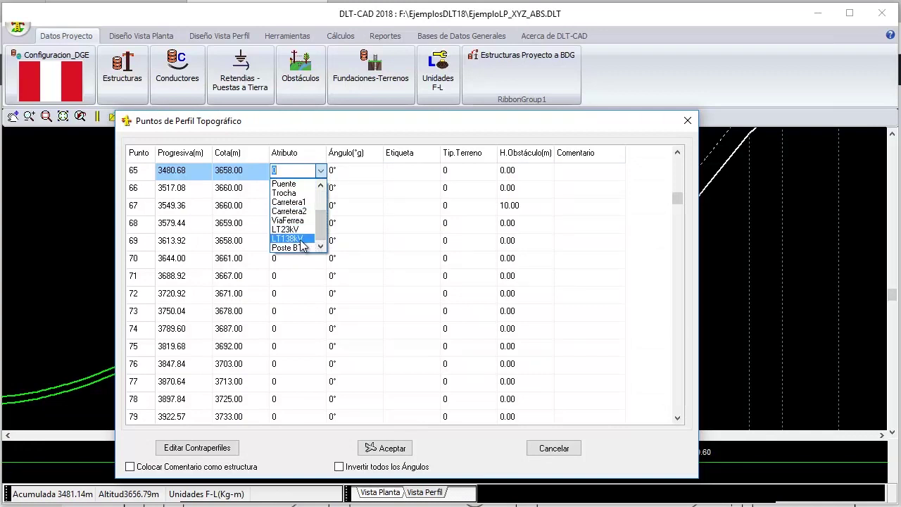
left_click(302, 239)
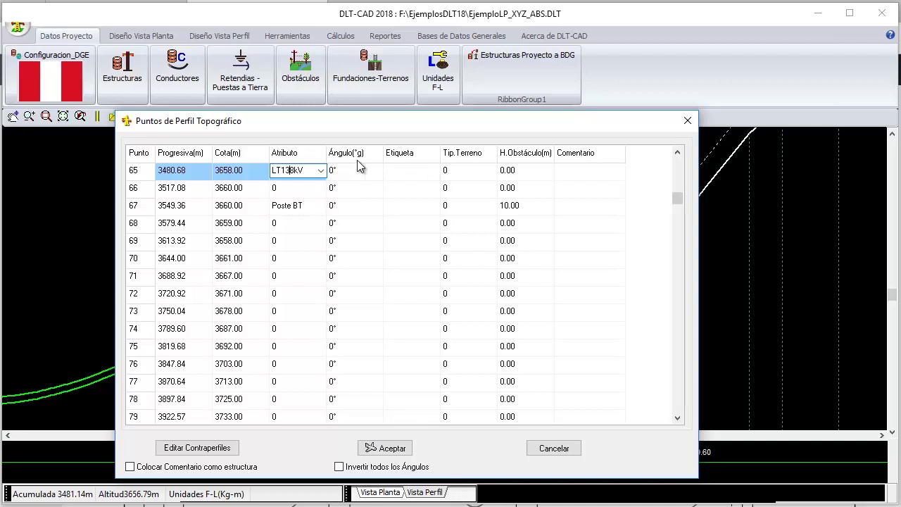
left_click(516, 172)
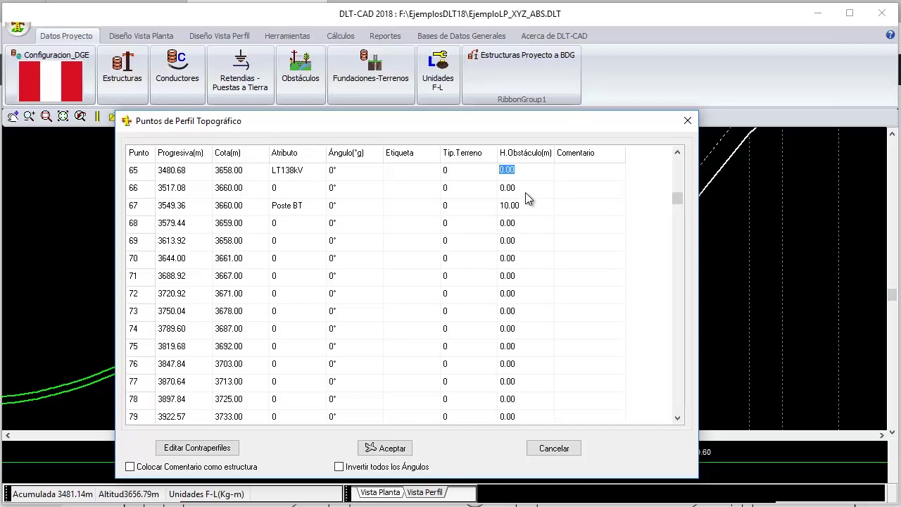
type("15")
left_click(385, 448)
Step: Examine the safety envelope of the LT138kV obstacle above the span between structures 10 and 11, and refresh the profile drawing
right_click(258, 182)
left_click(218, 195)
right_click(219, 195)
left_click(201, 255)
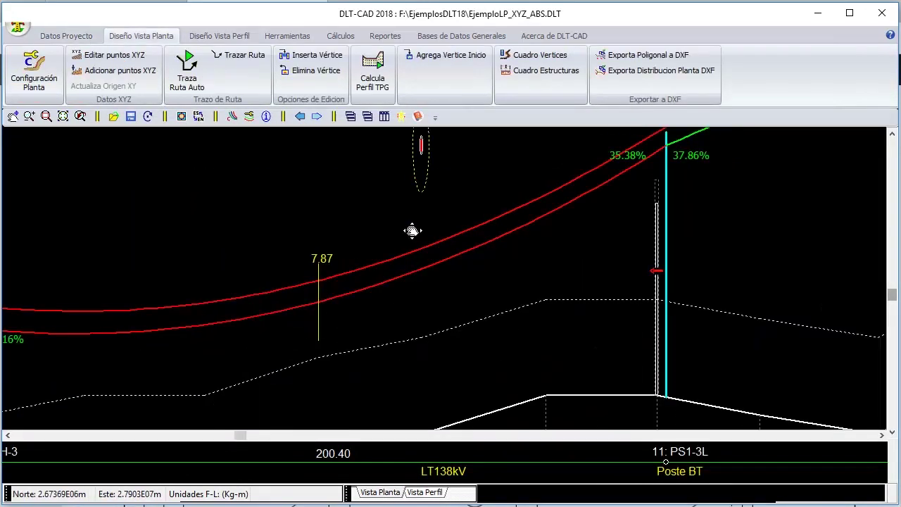
right_click(337, 204)
left_click(381, 385)
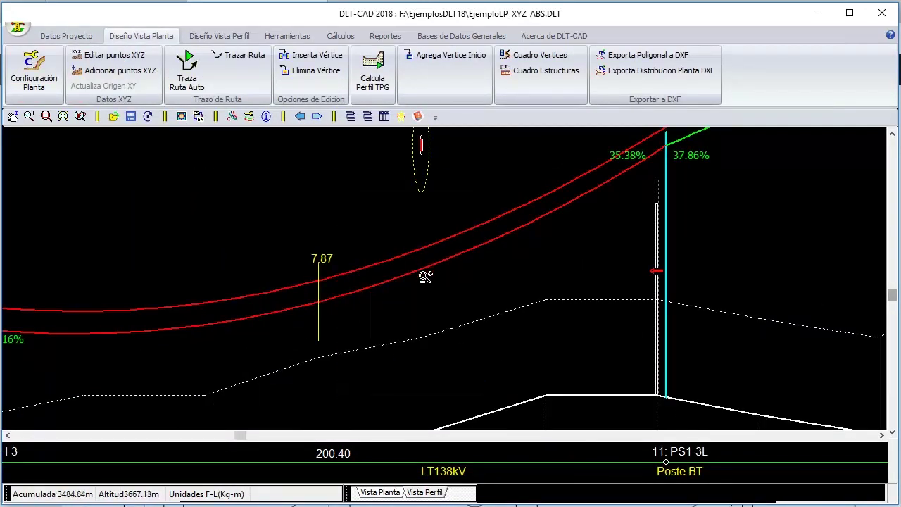
left_click(392, 329)
left_click(375, 295)
right_click(289, 232)
left_click(252, 239)
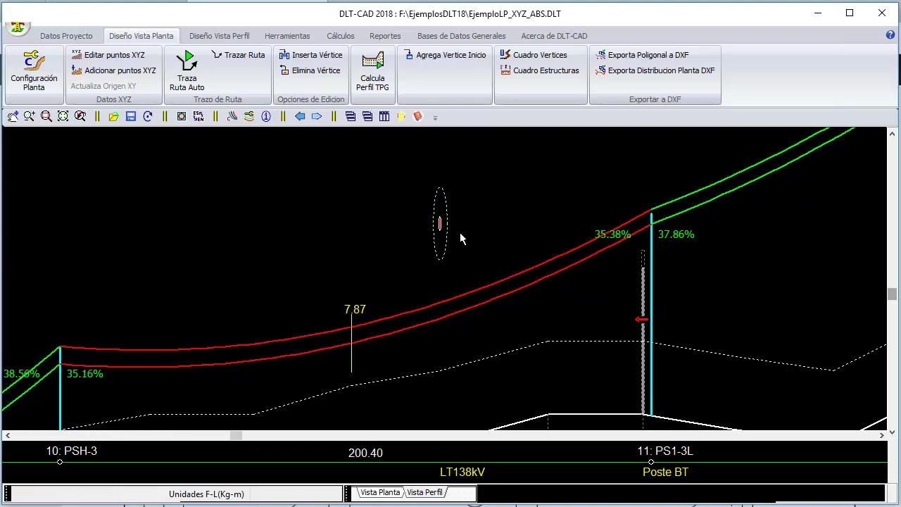
left_click(147, 117)
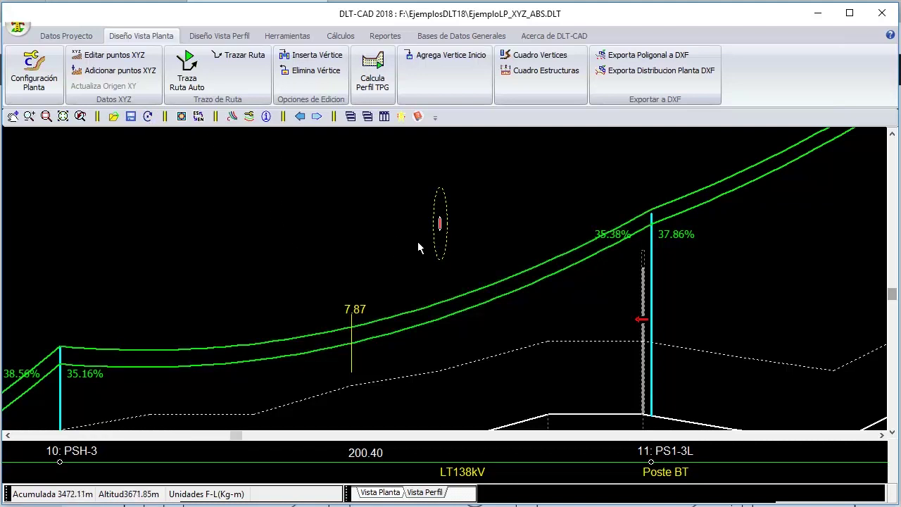
Step: Assign the LT138kV attribute to profile point 66, set its obstacle height to 14 m and accept the points table
right_click(267, 200)
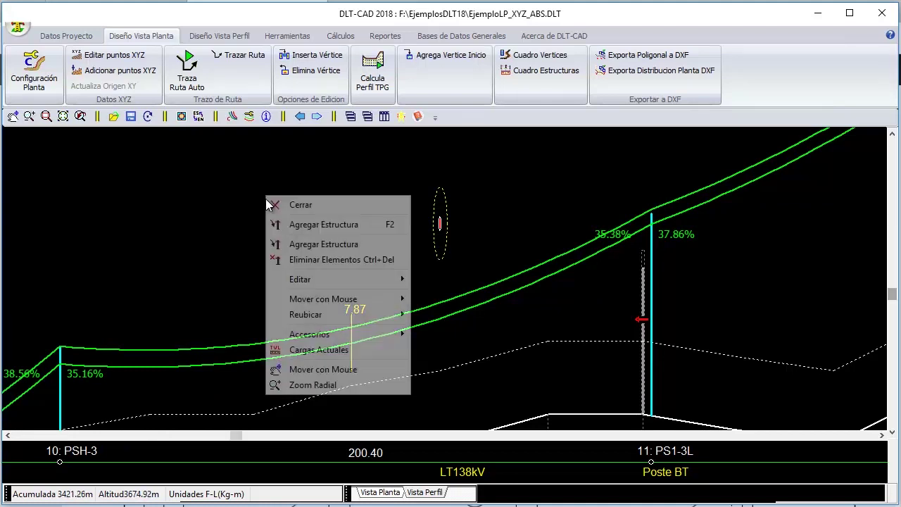
left_click(313, 385)
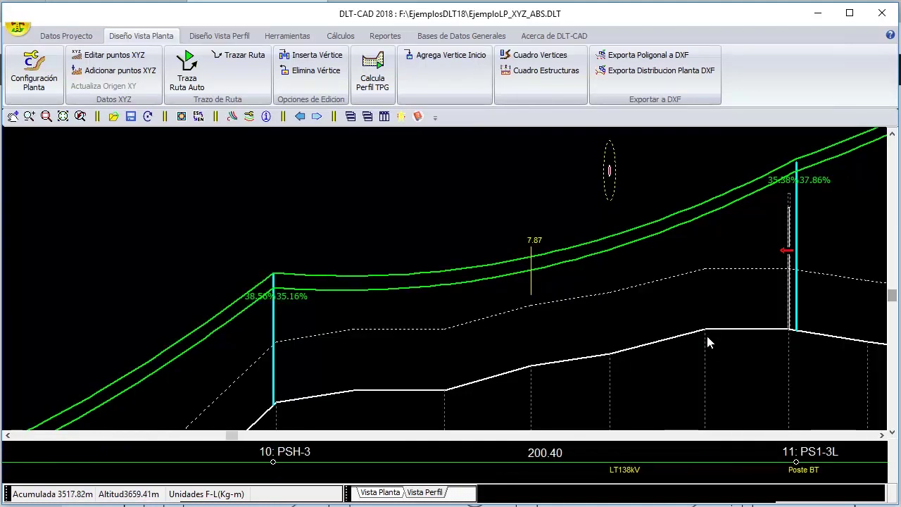
double_click(706, 333)
left_click(265, 134)
left_click(265, 133)
left_click(285, 137)
left_click_drag(284, 176, 282, 190)
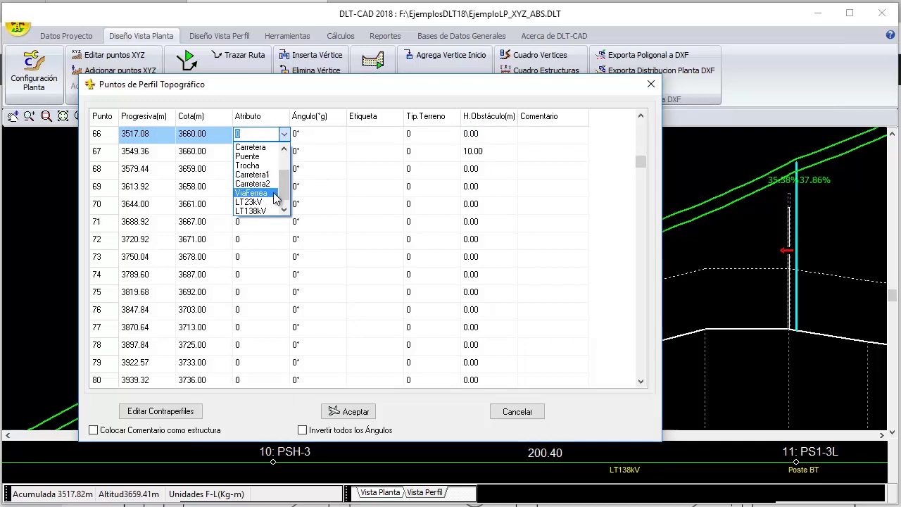
left_click(251, 202)
left_click(493, 133)
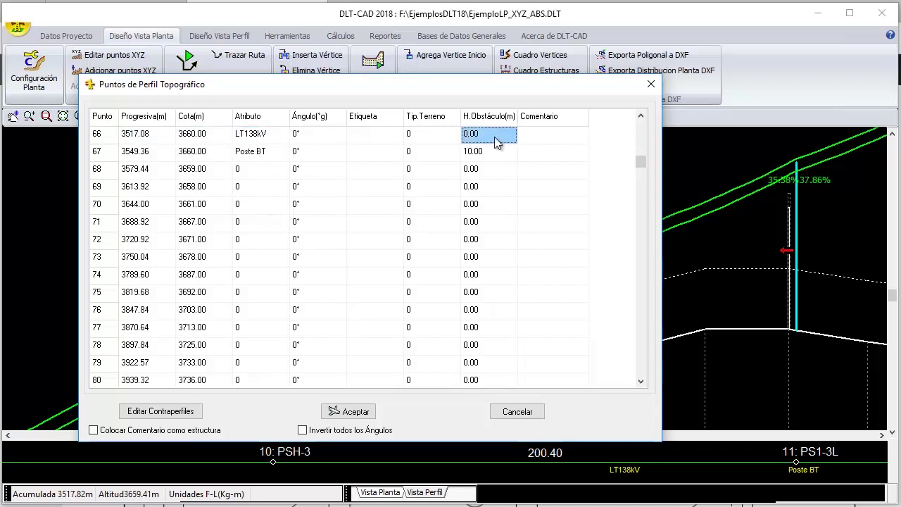
type("10")
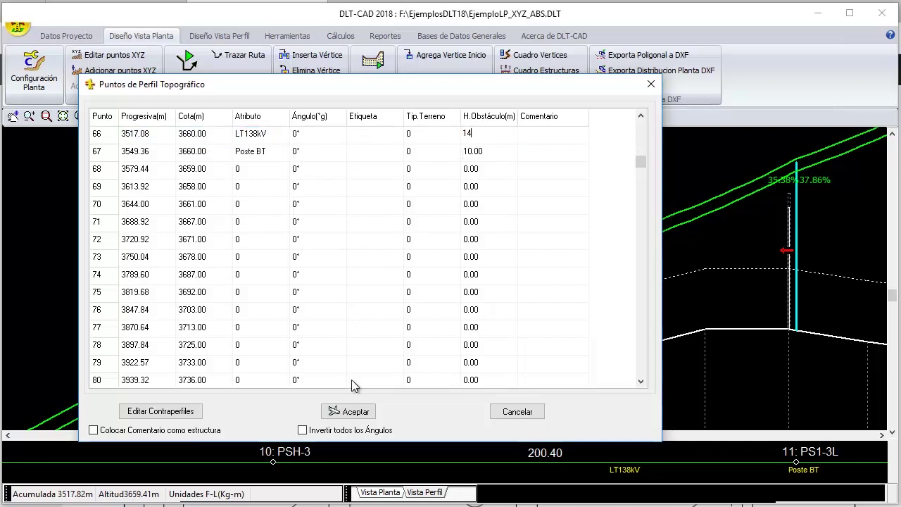
left_click(352, 411)
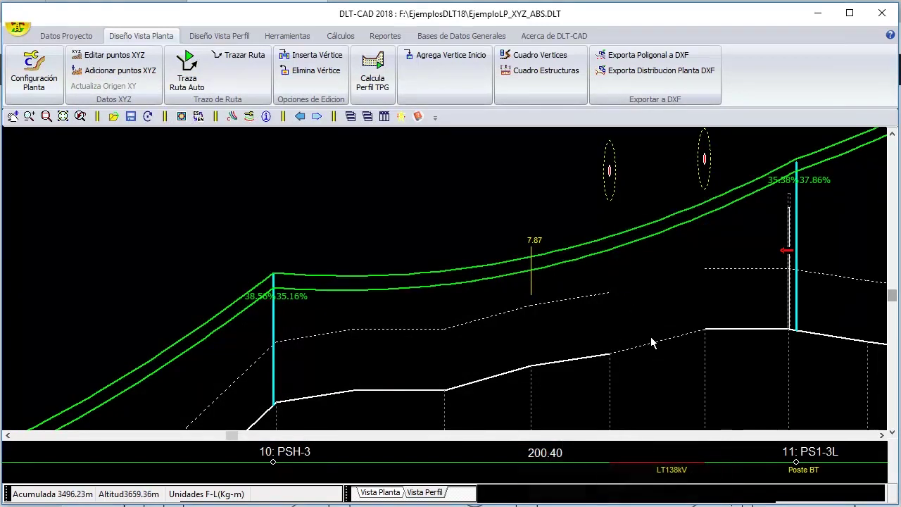
Step: Inspect the safety envelopes of the two LT138kV obstacles at points 65 and 66 against the conductors
right_click(412, 184)
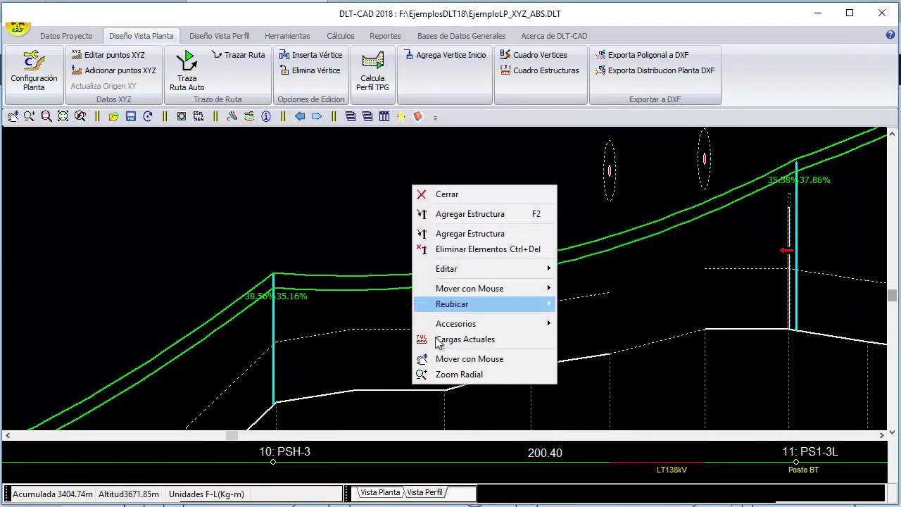
left_click(450, 378)
left_click_drag(673, 304, 688, 293)
right_click(681, 288)
left_click(645, 297)
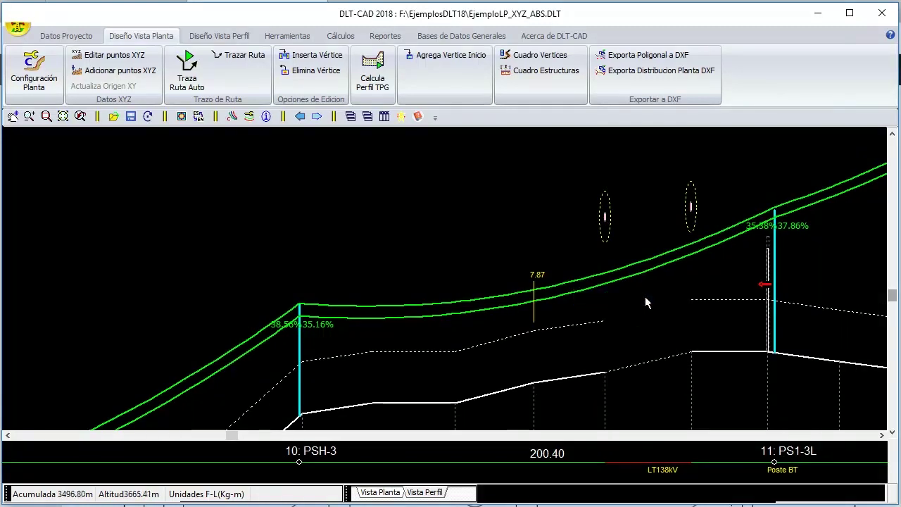
right_click(421, 185)
left_click(464, 372)
right_click(295, 201)
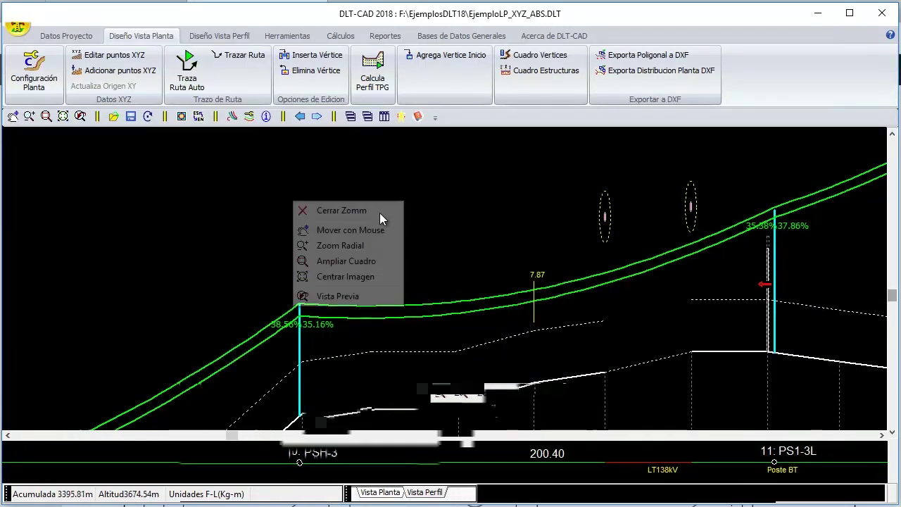
left_click(324, 261)
left_click_drag(534, 178, 770, 305)
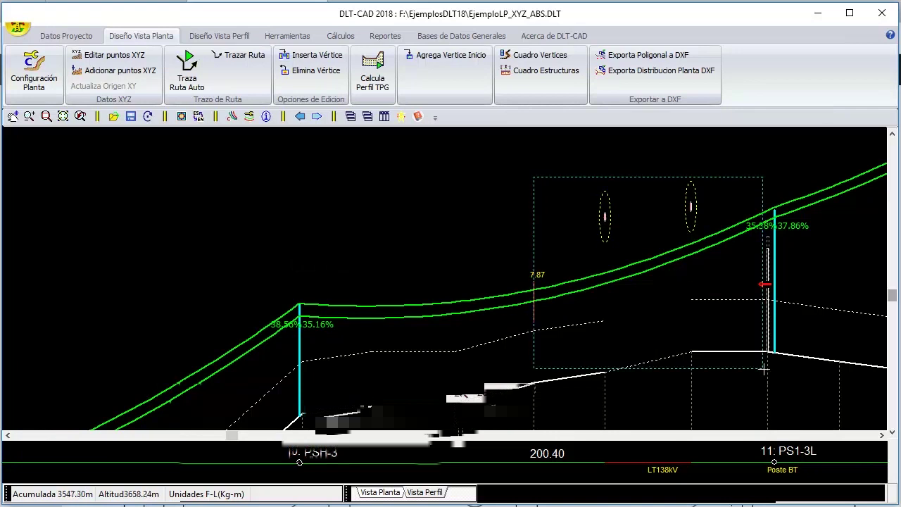
right_click(439, 238)
left_click(519, 266)
left_click_drag(583, 296, 453, 240)
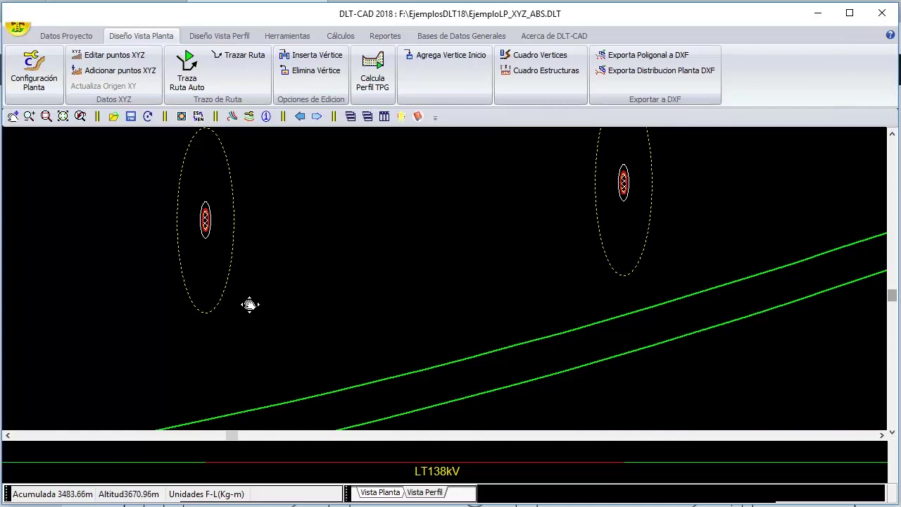
Step: Examine the clearance between the conductors and both LT138kV obstacles across the part of the span leading up to structure 11
right_click(309, 198)
left_click(407, 207)
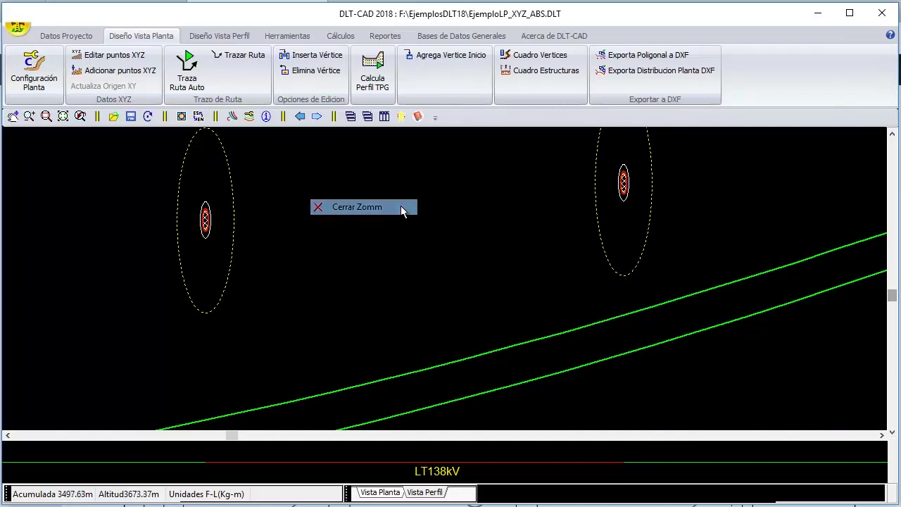
right_click(414, 212)
left_click(436, 401)
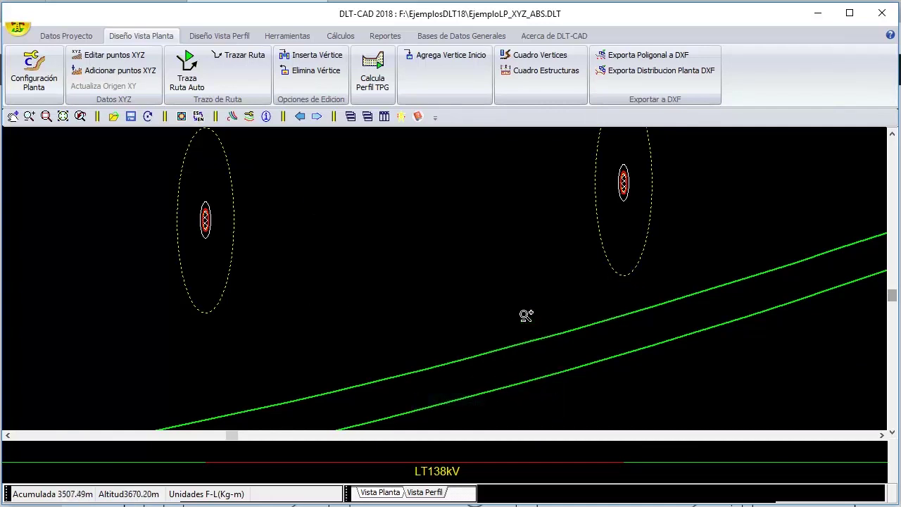
left_click(463, 345)
left_click_drag(472, 320, 461, 344)
left_click_drag(514, 252, 473, 306)
right_click(453, 255)
left_click(423, 288)
left_click_drag(438, 260, 416, 219)
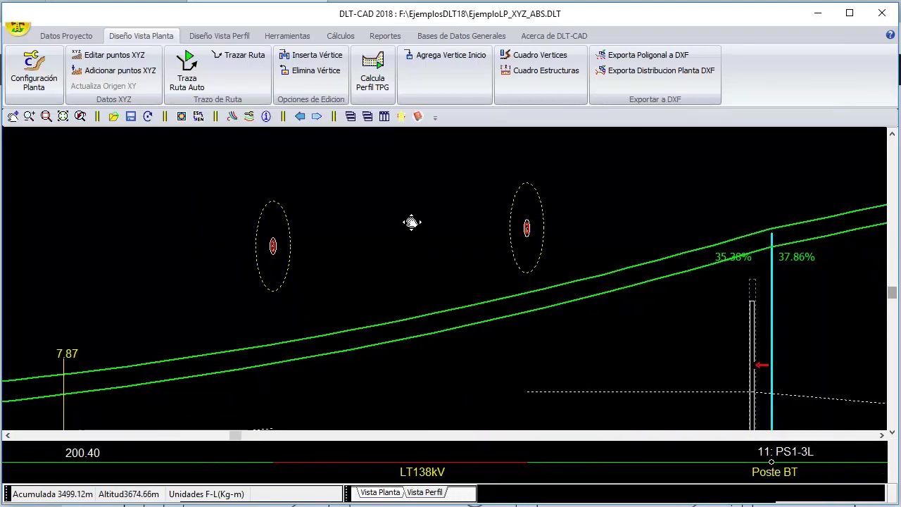
right_click(404, 195)
left_click(352, 202)
Step: Compare the conductor position near the LT138kV obstacles under the EDS Inicial and Maximo Viento hypotheses
left_click(221, 36)
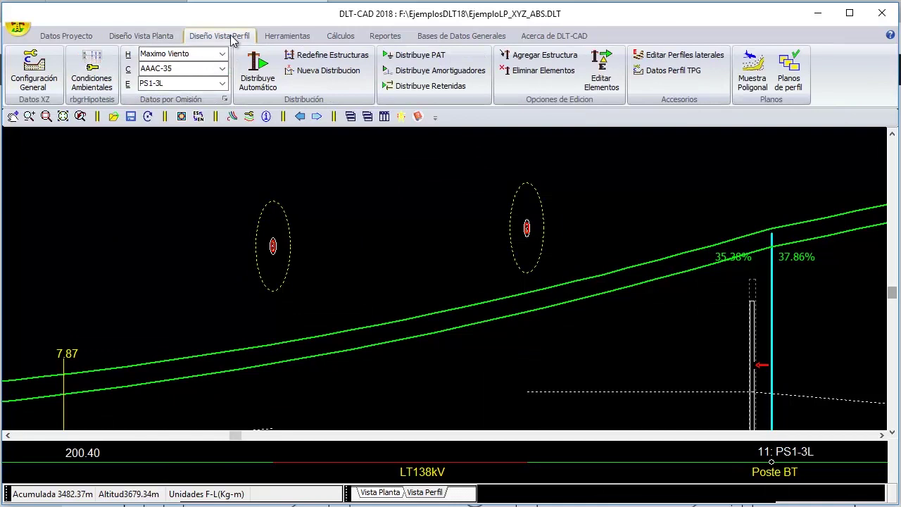
left_click(222, 54)
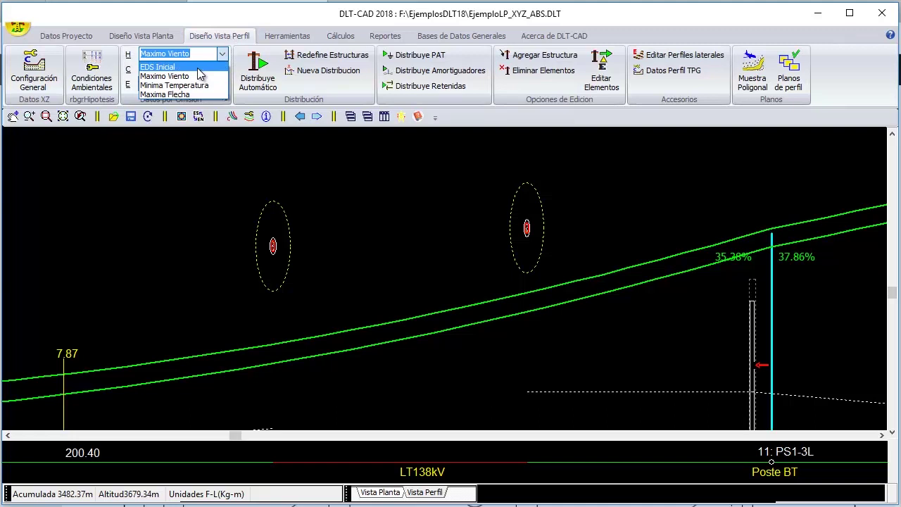
left_click(198, 66)
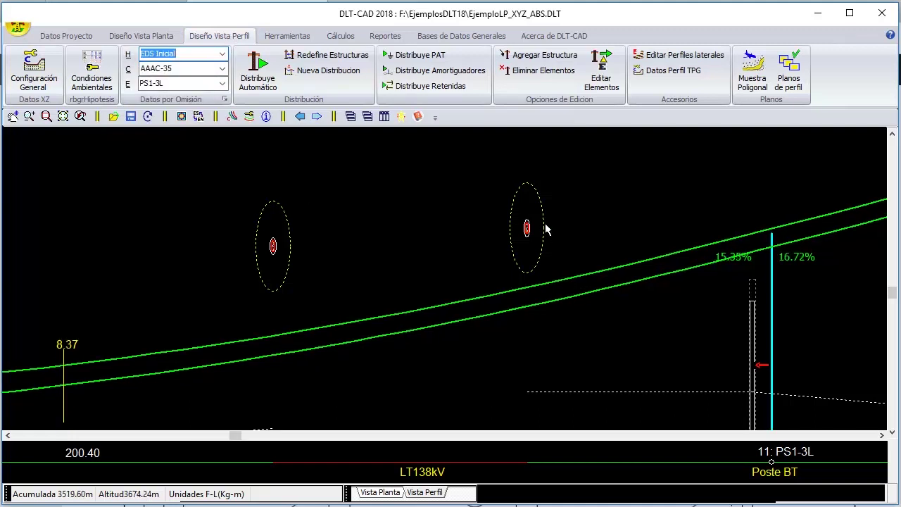
left_click(224, 54)
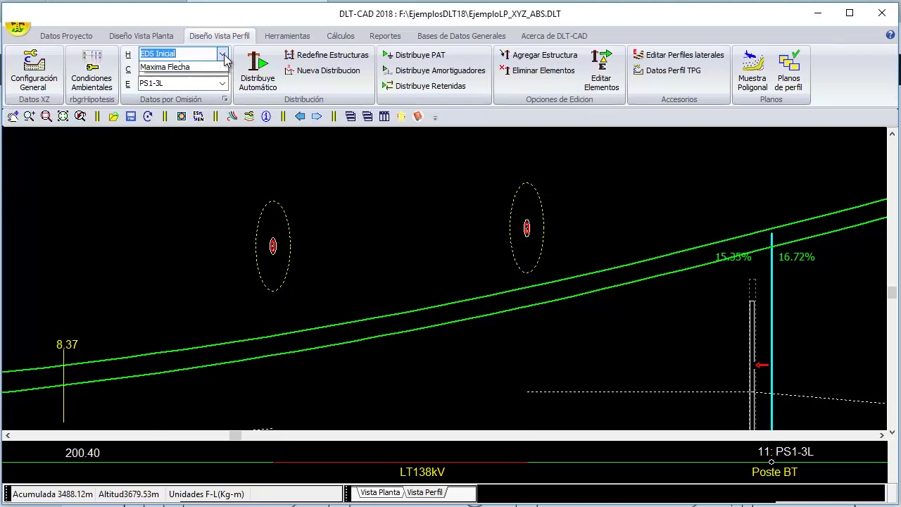
left_click(204, 82)
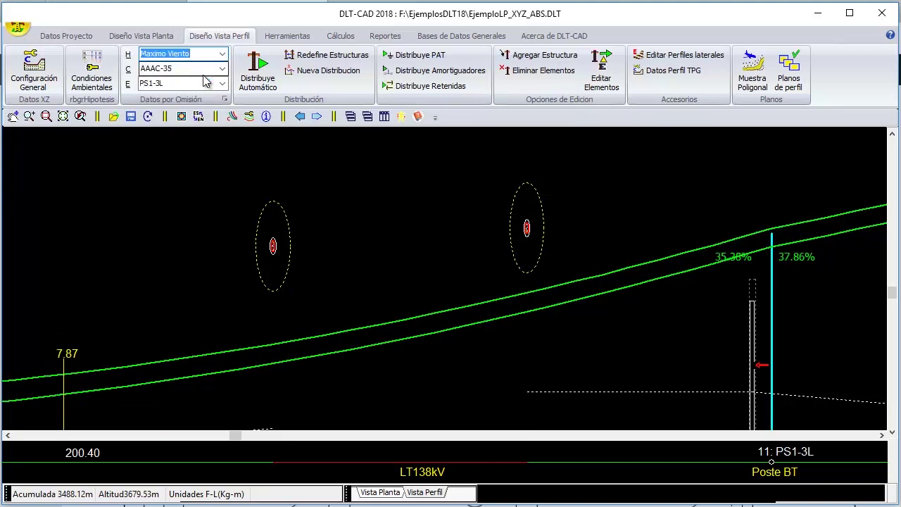
Step: Check the conductors under the Minima Temperatura hypothesis and set the displayed hypothesis to Maxima Flecha
left_click(222, 54)
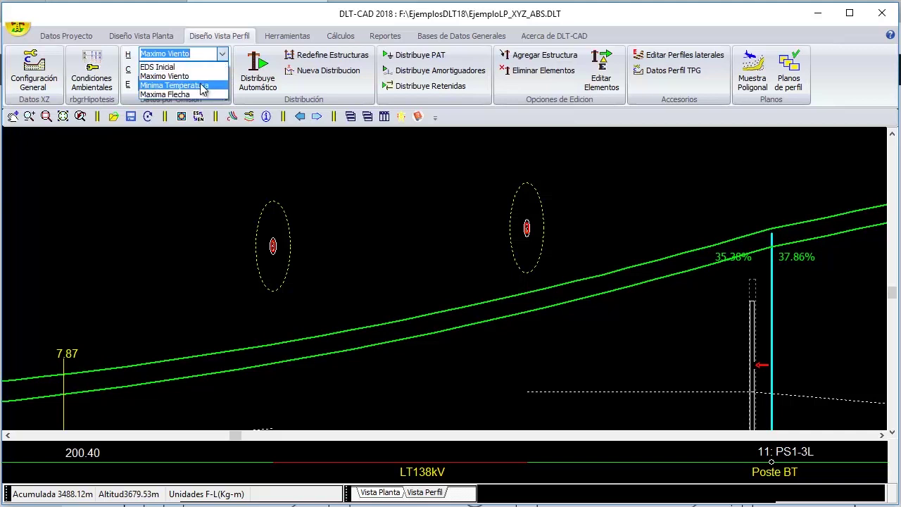
left_click(202, 84)
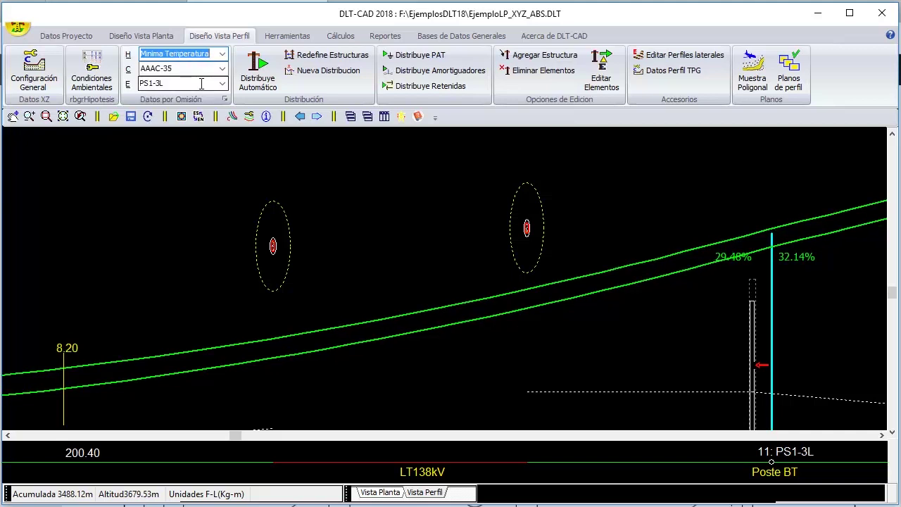
left_click(222, 54)
left_click(179, 94)
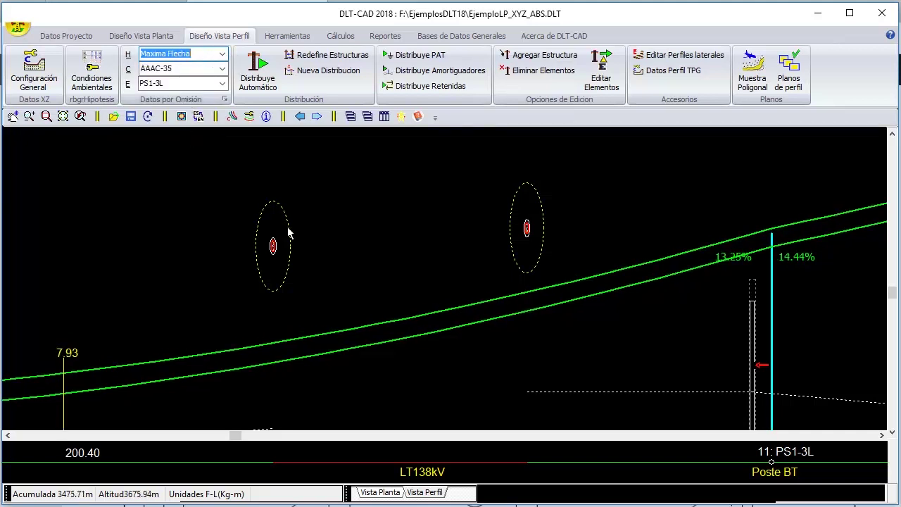
Step: Examine the profile around structure 10 and its adjoining spans under the Maxima Flecha hypothesis
right_click(337, 196)
left_click(390, 387)
left_click_drag(560, 339, 491, 240)
right_click(492, 240)
left_click(426, 270)
left_click_drag(528, 326, 497, 247)
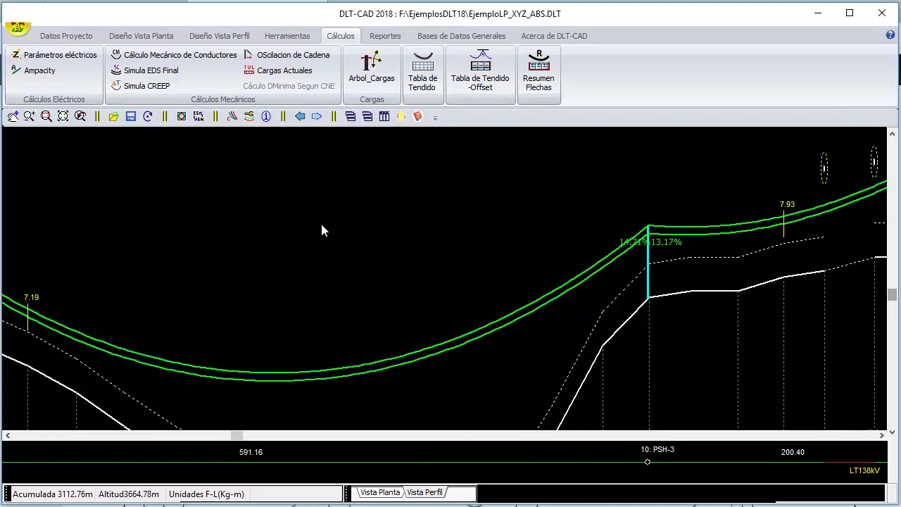
right_click(321, 222)
left_click(361, 401)
left_click_drag(757, 304, 424, 306)
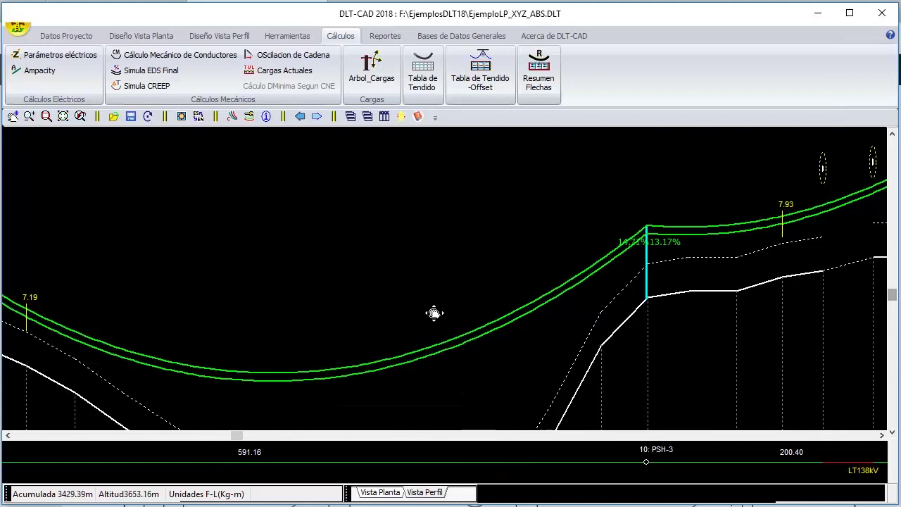